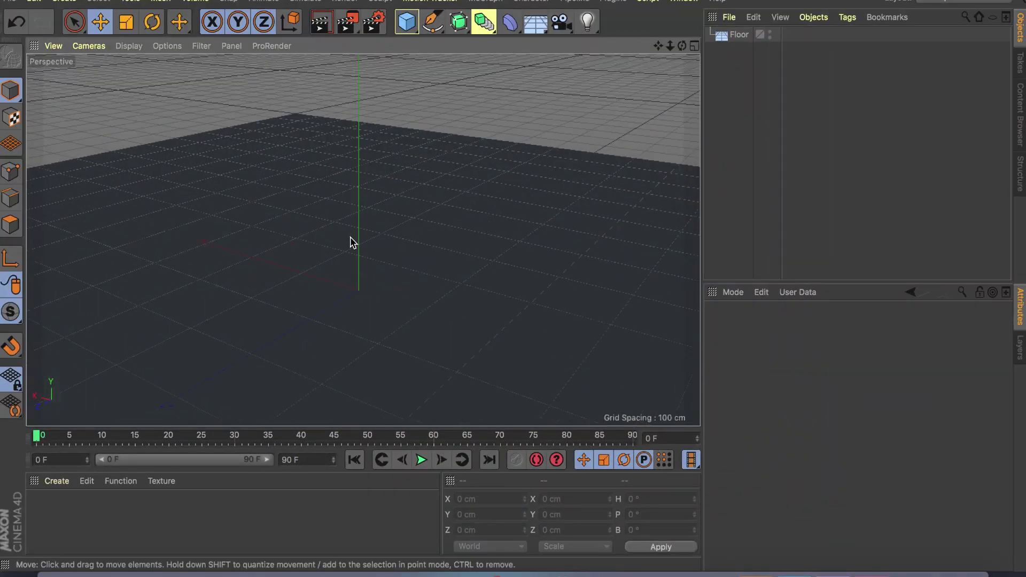
- Add a Sphere primitive from the Cube flyout
{"action": "scroll", "coordinate": [353, 251], "scroll_direction": "down", "scroll_amount": 5}
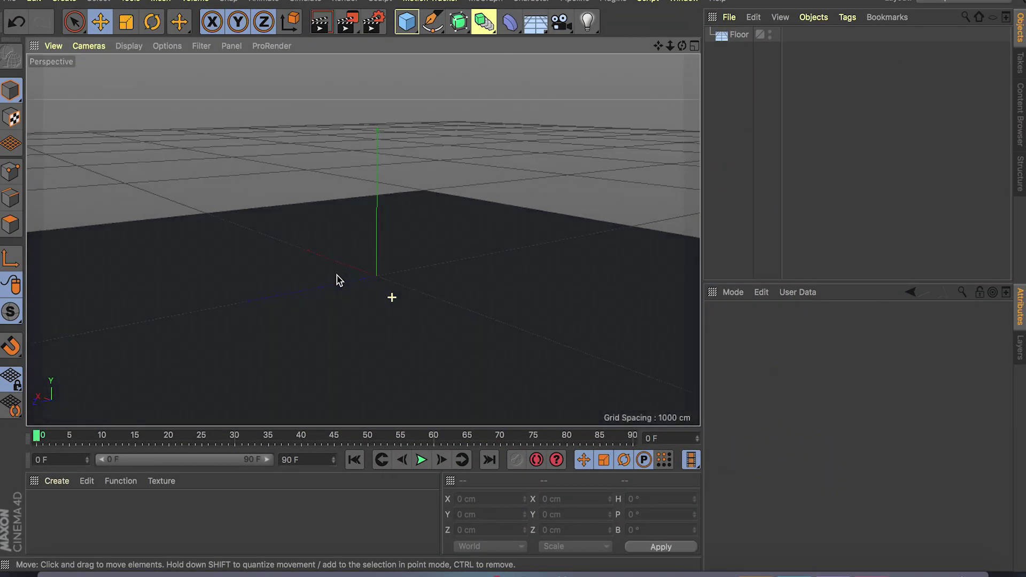
{"action": "scroll", "coordinate": [345, 299], "scroll_direction": "up", "scroll_amount": 5}
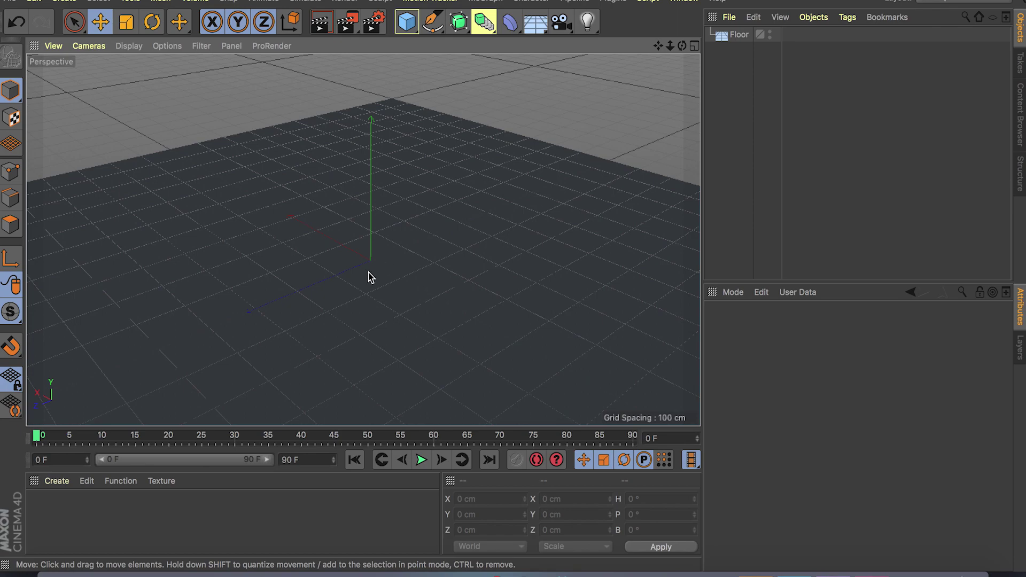
{"action": "mouse_move", "coordinate": [368, 275]}
{"action": "left_mouse_down", "text": "alt"}
{"action": "mouse_move", "coordinate": [389, 240]}
{"action": "mouse_move", "coordinate": [454, 247]}
{"action": "mouse_move", "coordinate": [369, 261]}
{"action": "left_mouse_up", "text": "alt"}
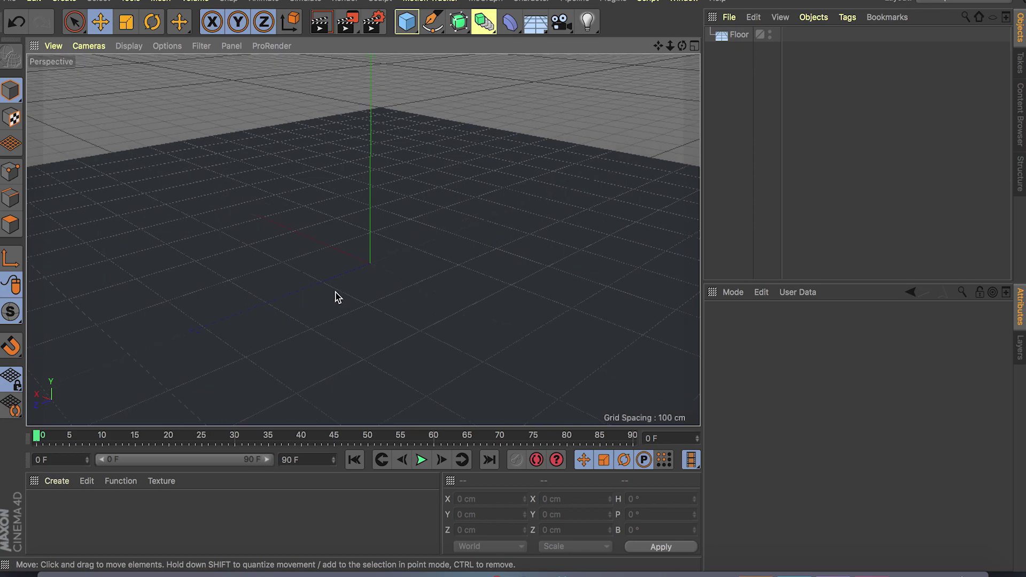
{"action": "mouse_move", "coordinate": [366, 285]}
{"action": "left_mouse_down", "text": "alt"}
{"action": "mouse_move", "coordinate": [362, 274]}
{"action": "mouse_move", "coordinate": [366, 285]}
{"action": "left_mouse_up", "text": "alt"}
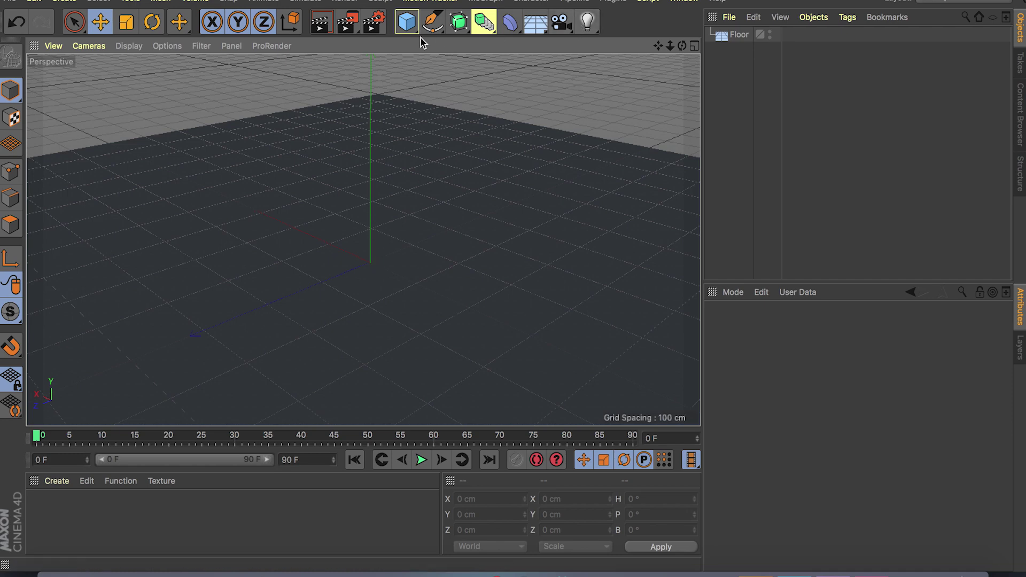
{"action": "left_click_drag", "start_coordinate": [405, 24], "coordinate": [694, 62]}
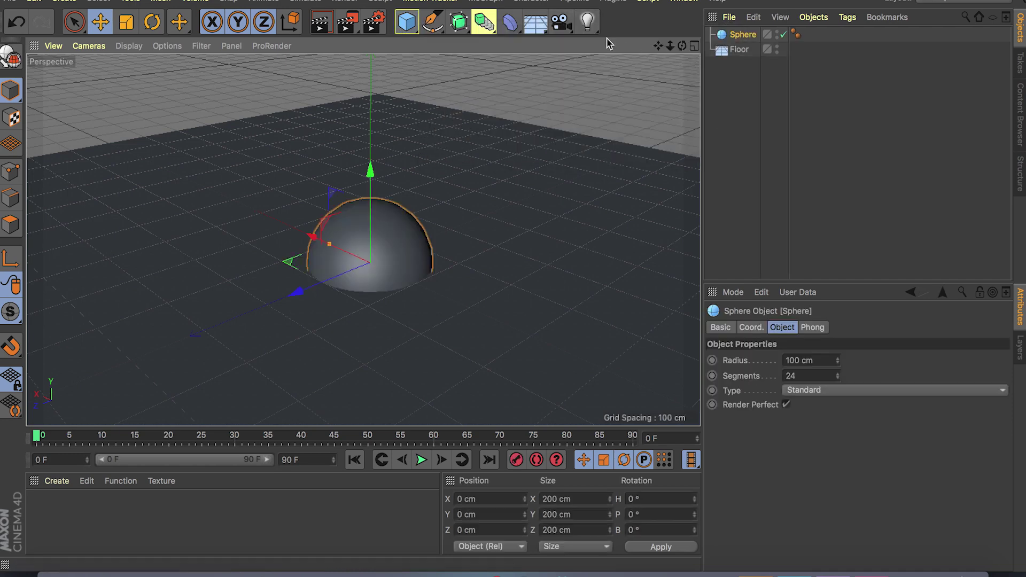
{"action": "left_click_drag", "start_coordinate": [587, 23], "coordinate": [637, 47]}
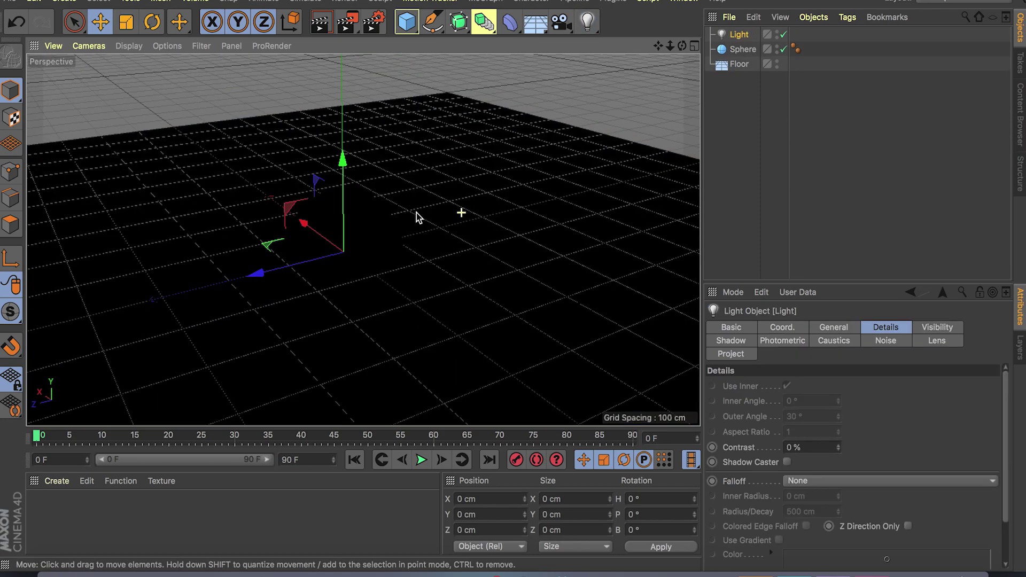
- Add a light at Y 114.462 cm, Z -486.124 cm and raise the sphere above the floor
{"action": "left_click_drag", "start_coordinate": [319, 196], "coordinate": [331, 135]}
{"action": "left_click_drag", "start_coordinate": [268, 181], "coordinate": [517, 151]}
{"action": "left_click", "coordinate": [741, 49]}
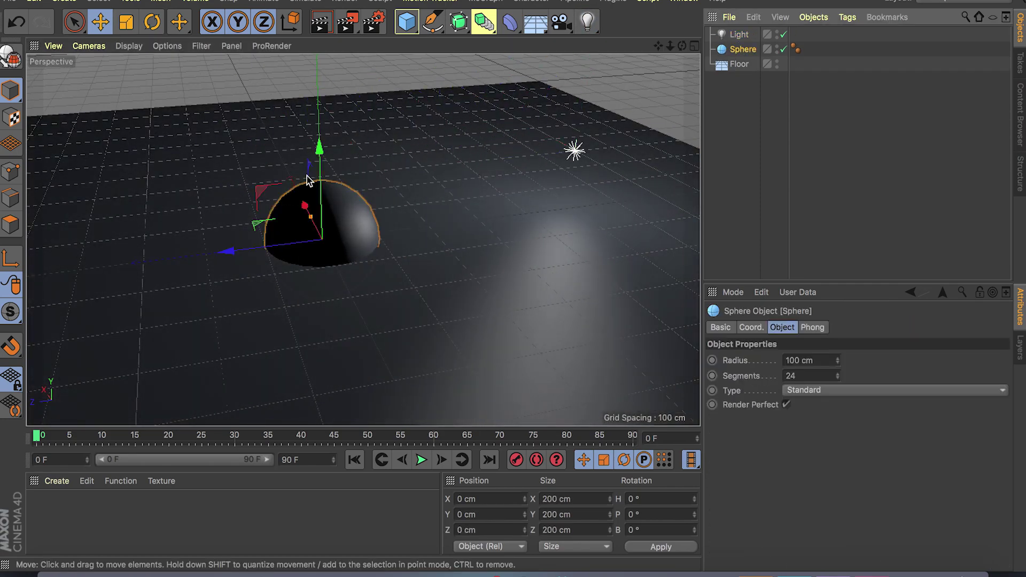
{"action": "left_click_drag", "start_coordinate": [308, 181], "coordinate": [332, 133]}
{"action": "left_click_drag", "start_coordinate": [353, 182], "coordinate": [374, 235], "text": "alt"}
{"action": "left_click", "coordinate": [739, 35]}
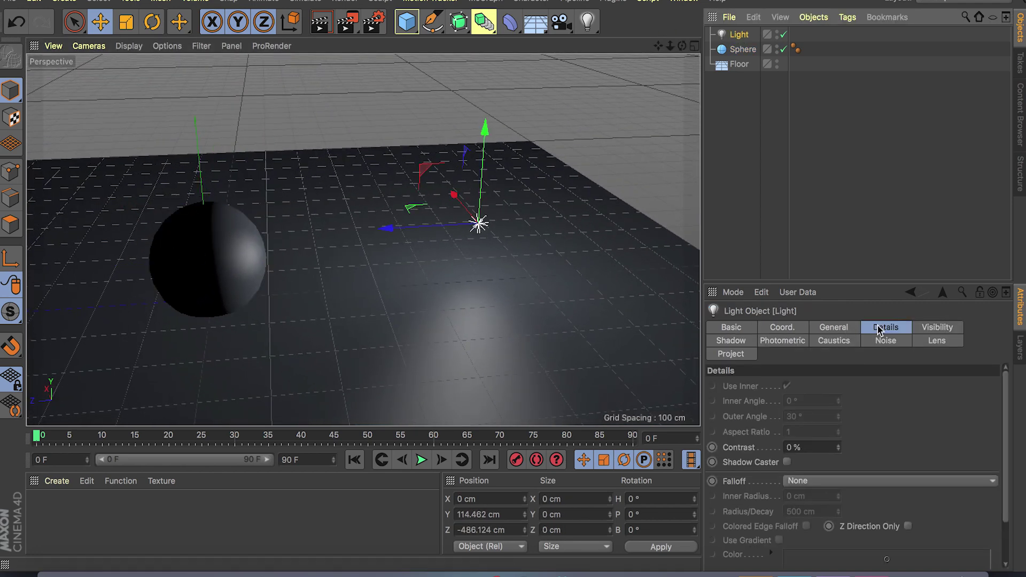
- Set the light's falloff to Inverse Square (Physically Accurate), undoing an accidental move
{"action": "left_click", "coordinate": [902, 483]}
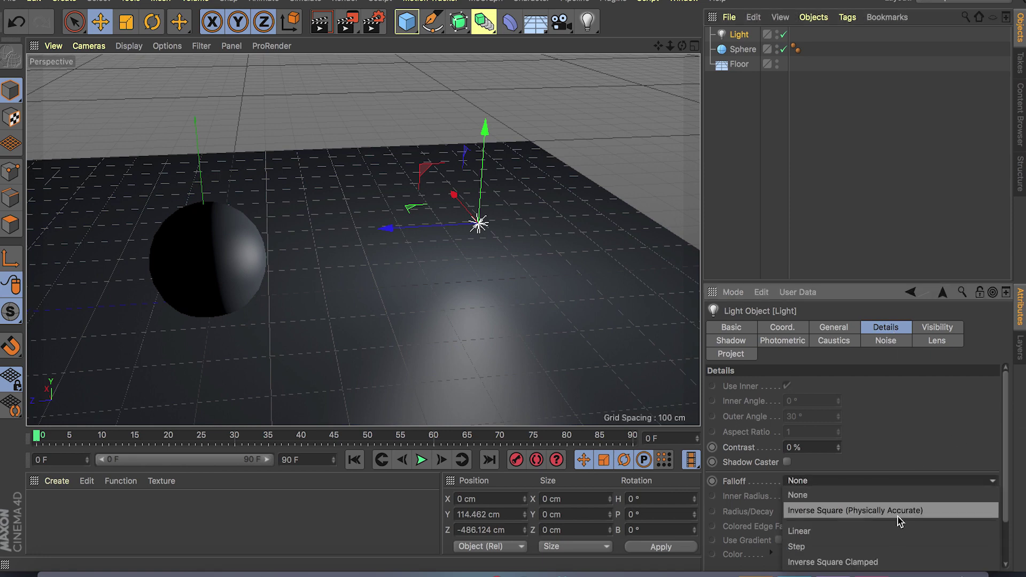
{"action": "left_click", "coordinate": [852, 512]}
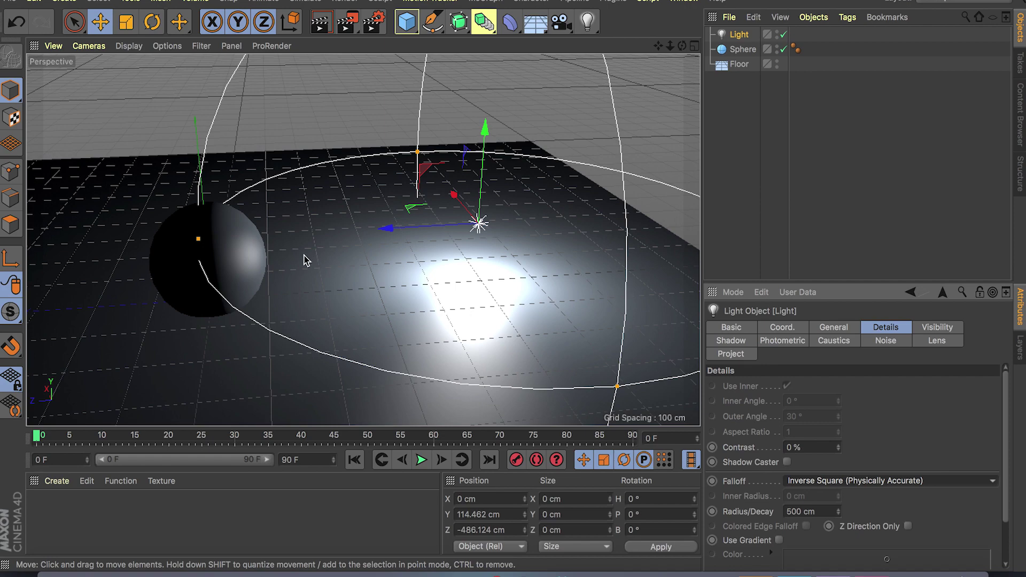
{"action": "left_click_drag", "start_coordinate": [304, 255], "coordinate": [348, 263], "text": "alt"}
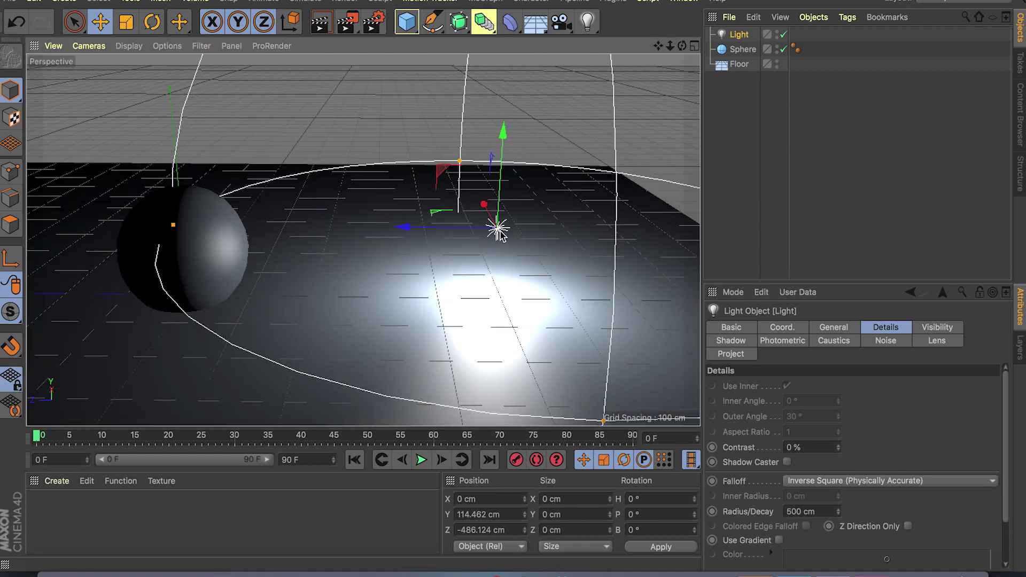
{"action": "mouse_move", "coordinate": [500, 211]}
{"action": "left_mouse_down"}
{"action": "mouse_move", "coordinate": [500, 225]}
{"action": "mouse_move", "coordinate": [501, 213]}
{"action": "left_mouse_up"}
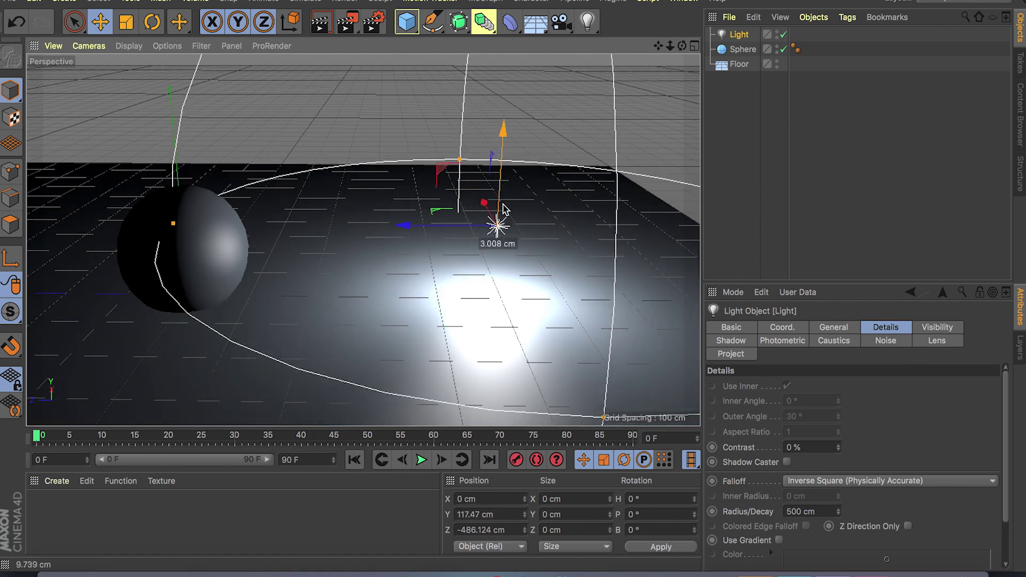
{"action": "key", "text": "ctrl+z"}
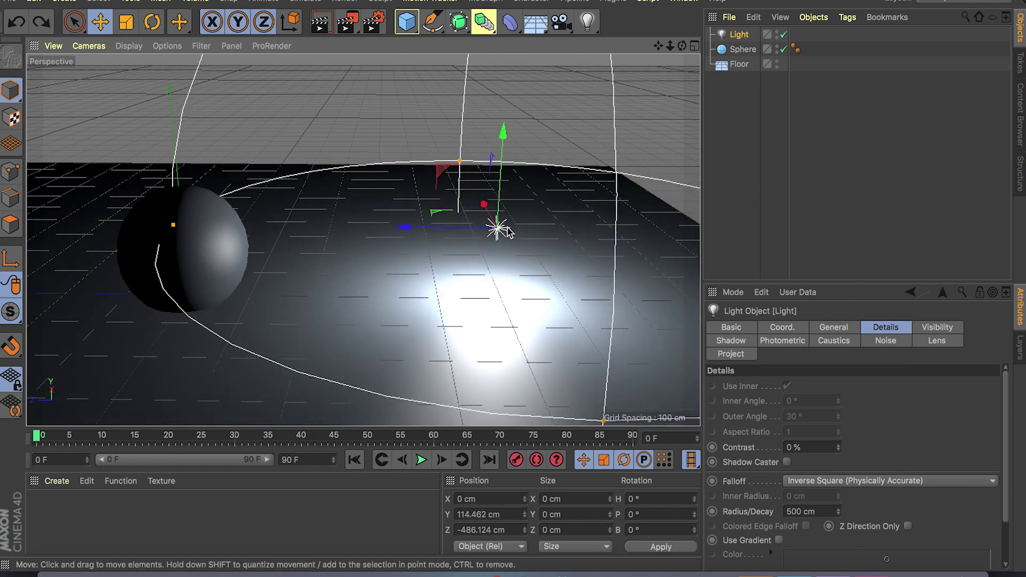
- Try smaller falloff radii of about 215 cm and 199 cm
{"action": "mouse_move", "coordinate": [178, 228]}
{"action": "left_mouse_down"}
{"action": "mouse_move", "coordinate": [197, 229]}
{"action": "mouse_move", "coordinate": [181, 245]}
{"action": "left_mouse_up"}
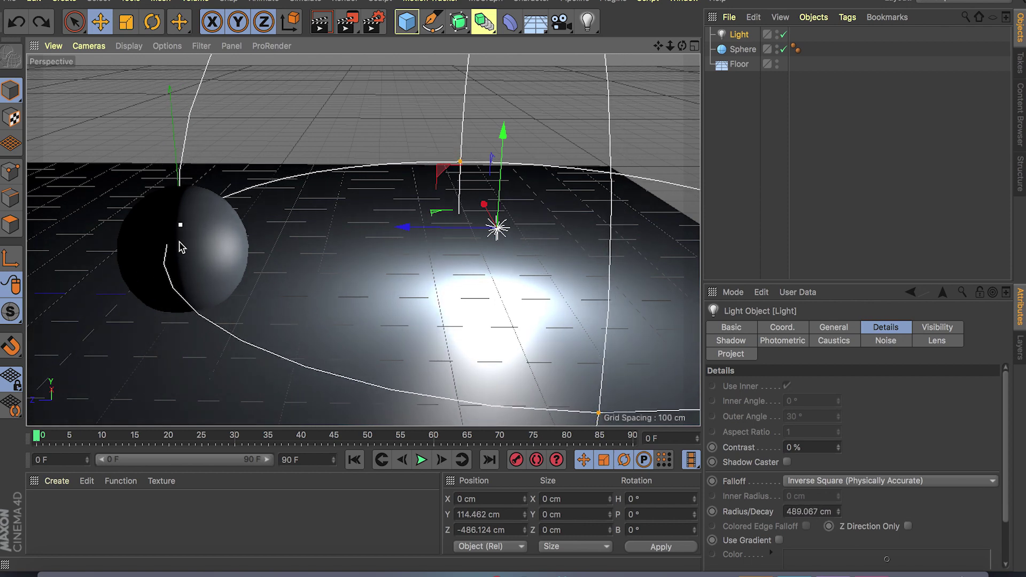
{"action": "scroll", "coordinate": [182, 241], "scroll_direction": "down", "scroll_amount": 3}
{"action": "scroll", "coordinate": [171, 235], "scroll_direction": "up", "scroll_amount": 2}
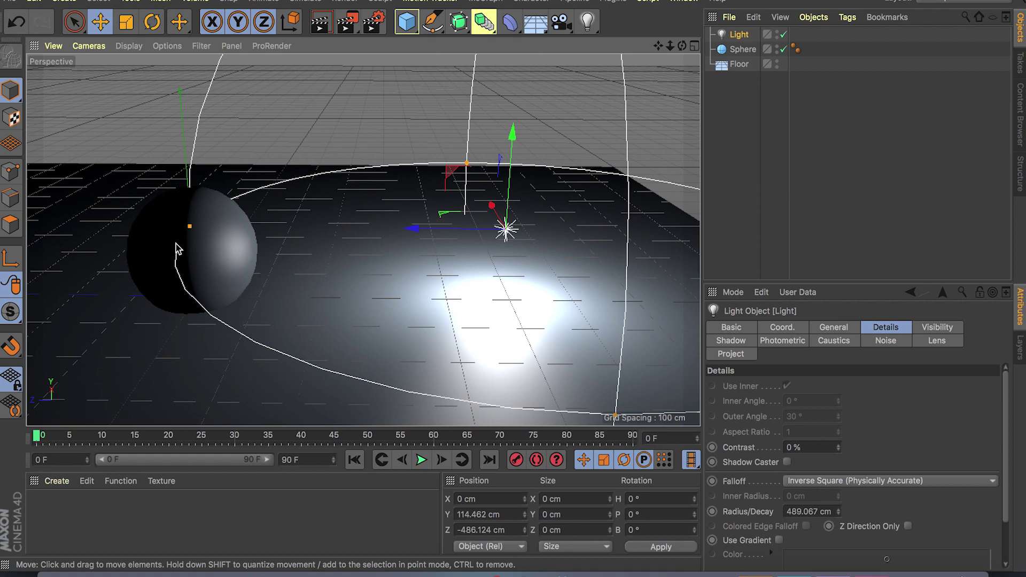
{"action": "scroll", "coordinate": [188, 237], "scroll_direction": "down", "scroll_amount": 3}
{"action": "scroll", "coordinate": [190, 233], "scroll_direction": "up", "scroll_amount": 3}
{"action": "left_click_drag", "start_coordinate": [194, 264], "coordinate": [199, 237], "text": "alt"}
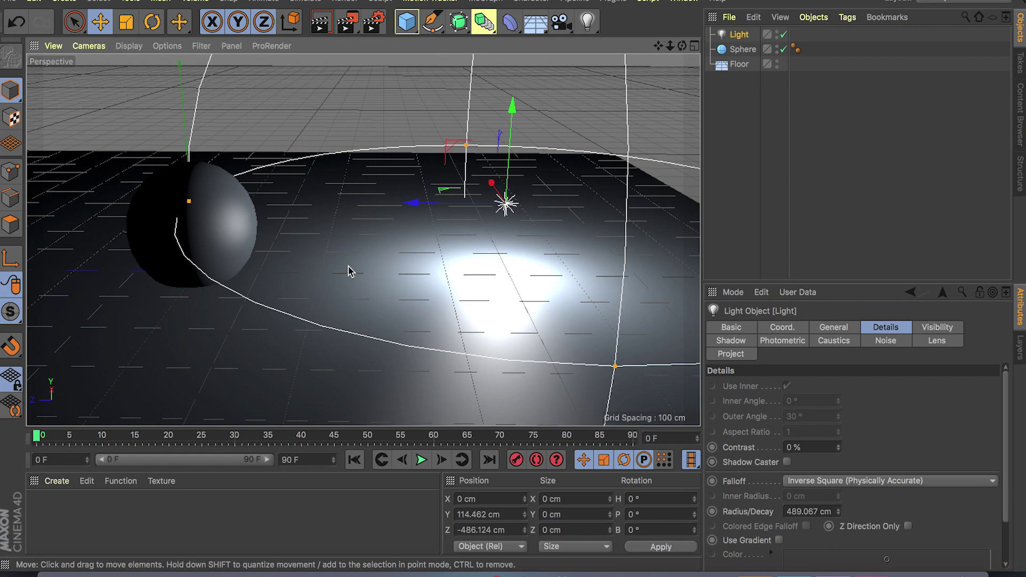
{"action": "scroll", "coordinate": [359, 243], "scroll_direction": "down", "scroll_amount": 5}
{"action": "scroll", "coordinate": [359, 247], "scroll_direction": "up", "scroll_amount": 3}
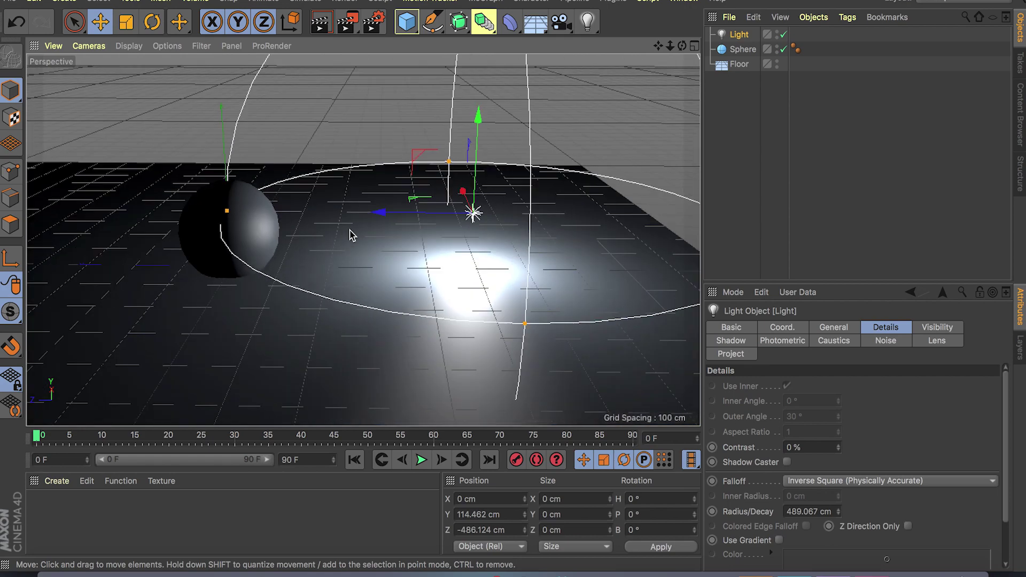
{"action": "left_click_drag", "start_coordinate": [351, 235], "coordinate": [321, 260], "text": "alt"}
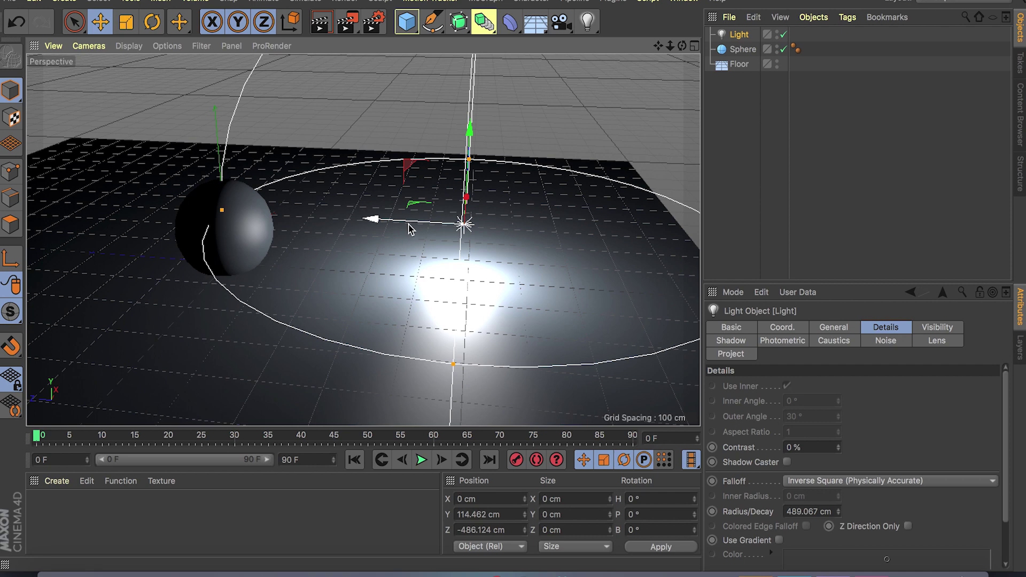
{"action": "left_click_drag", "start_coordinate": [218, 218], "coordinate": [353, 222]}
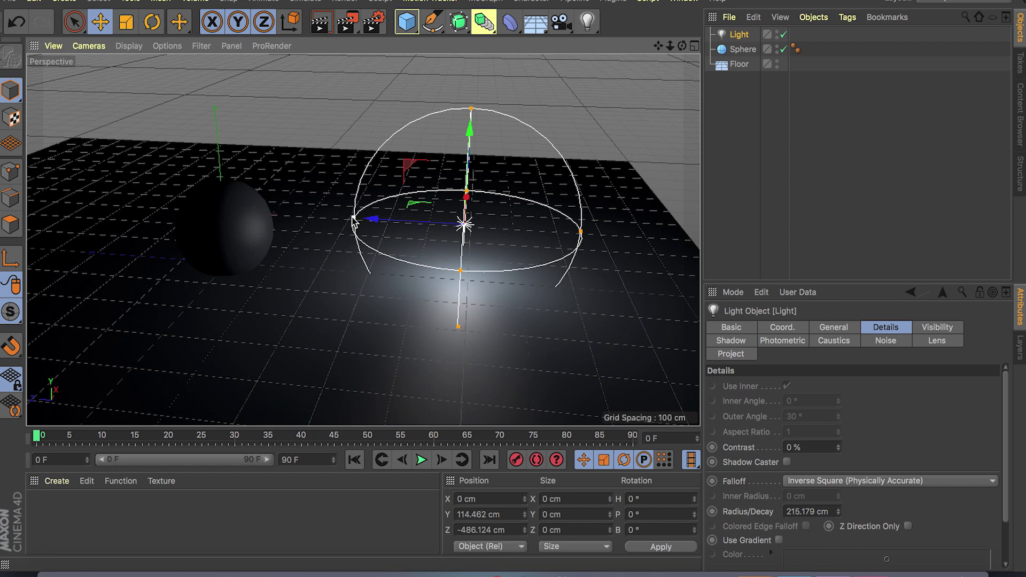
{"action": "mouse_move", "coordinate": [353, 222]}
{"action": "left_mouse_down"}
{"action": "mouse_move", "coordinate": [371, 223]}
{"action": "mouse_move", "coordinate": [362, 219]}
{"action": "left_mouse_up"}
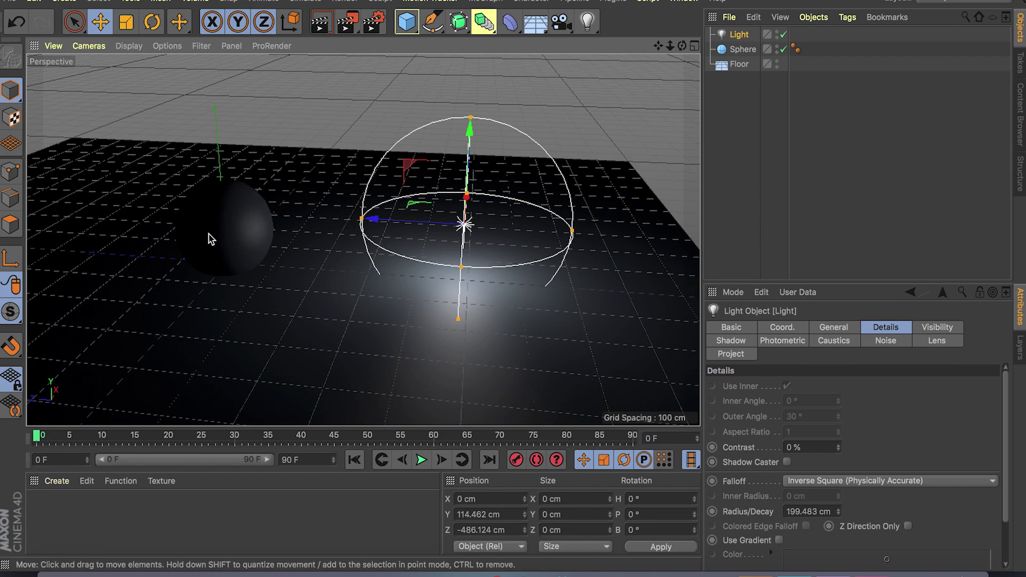
{"action": "left_click_drag", "start_coordinate": [210, 239], "coordinate": [283, 239], "text": "alt"}
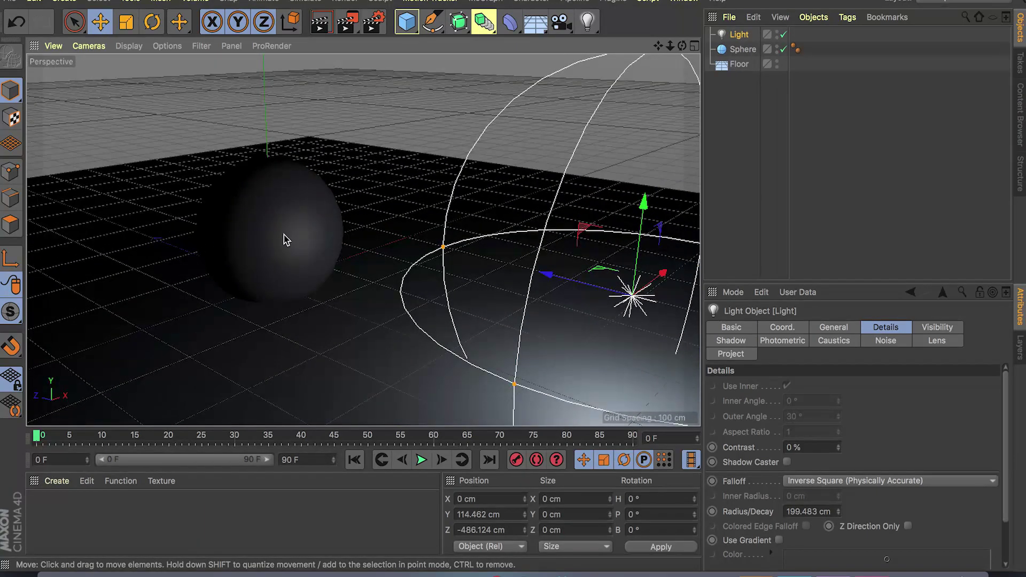
- Enlarge the light's Radius/Decay to 864.924 cm, lighting a pool on the floor
{"action": "left_click_drag", "start_coordinate": [374, 243], "coordinate": [149, 213], "text": "alt"}
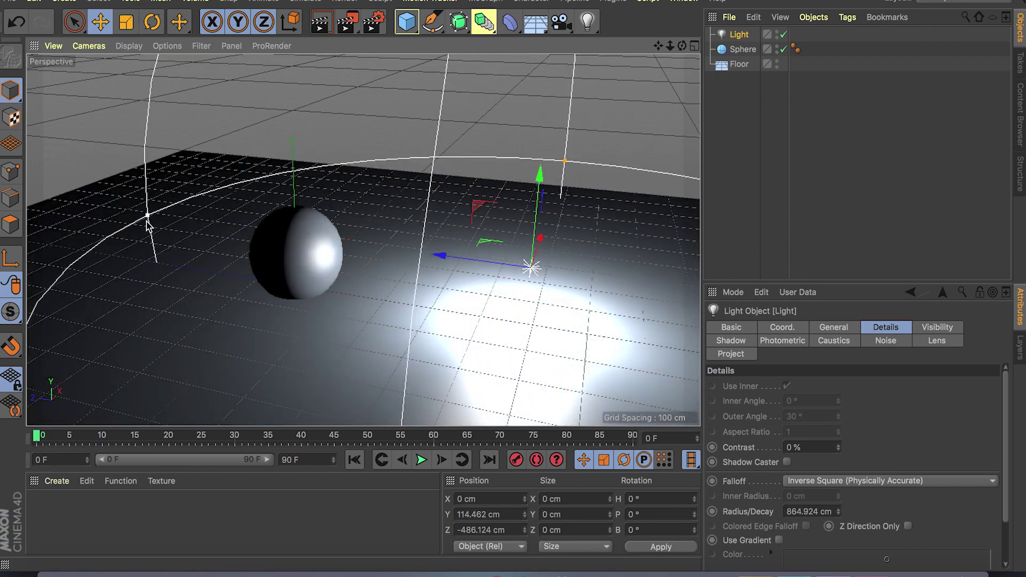
{"action": "mouse_move", "coordinate": [252, 261]}
{"action": "left_mouse_down", "text": "alt"}
{"action": "mouse_move", "coordinate": [239, 260]}
{"action": "mouse_move", "coordinate": [248, 271]}
{"action": "left_mouse_up", "text": "alt"}
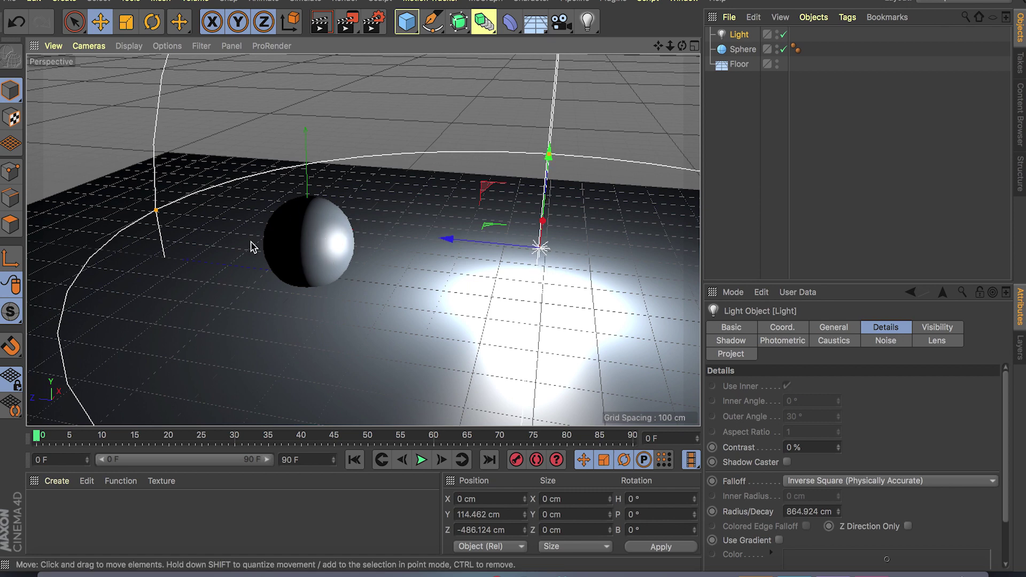
{"action": "left_click_drag", "start_coordinate": [251, 247], "coordinate": [454, 252], "text": "alt"}
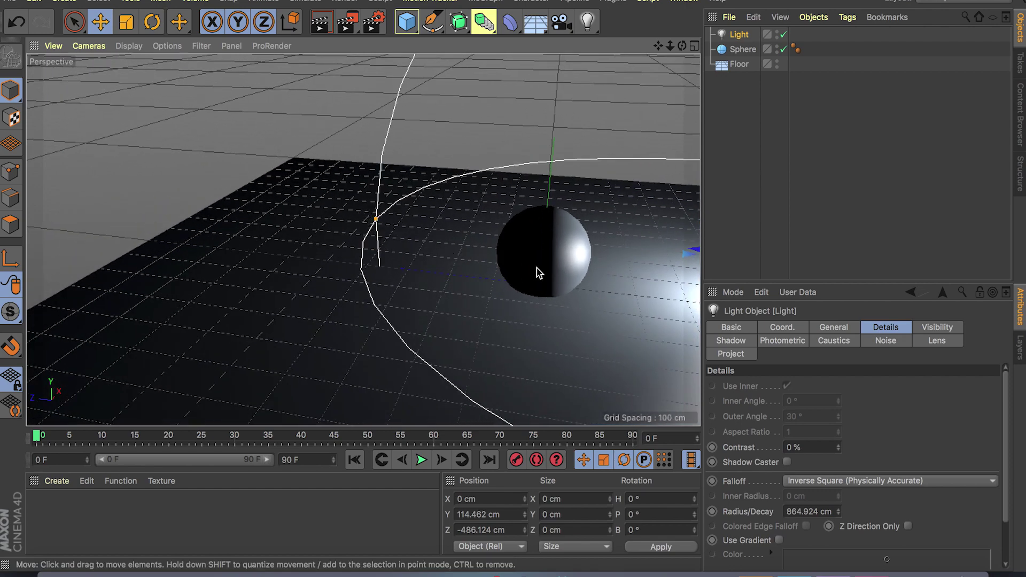
{"action": "left_click_drag", "start_coordinate": [539, 273], "coordinate": [330, 257], "text": "alt"}
{"action": "left_click_drag", "start_coordinate": [527, 289], "coordinate": [453, 278], "text": "alt"}
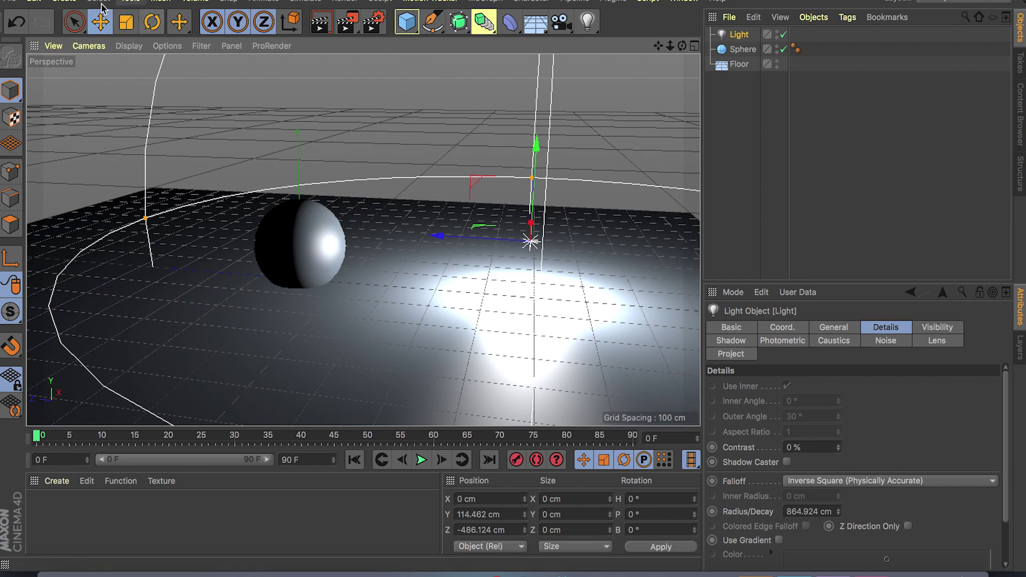
- Browse the field creation menu and close it without adding a field
{"action": "left_click", "coordinate": [64, 2]}
{"action": "mouse_move", "coordinate": [102, 107]}
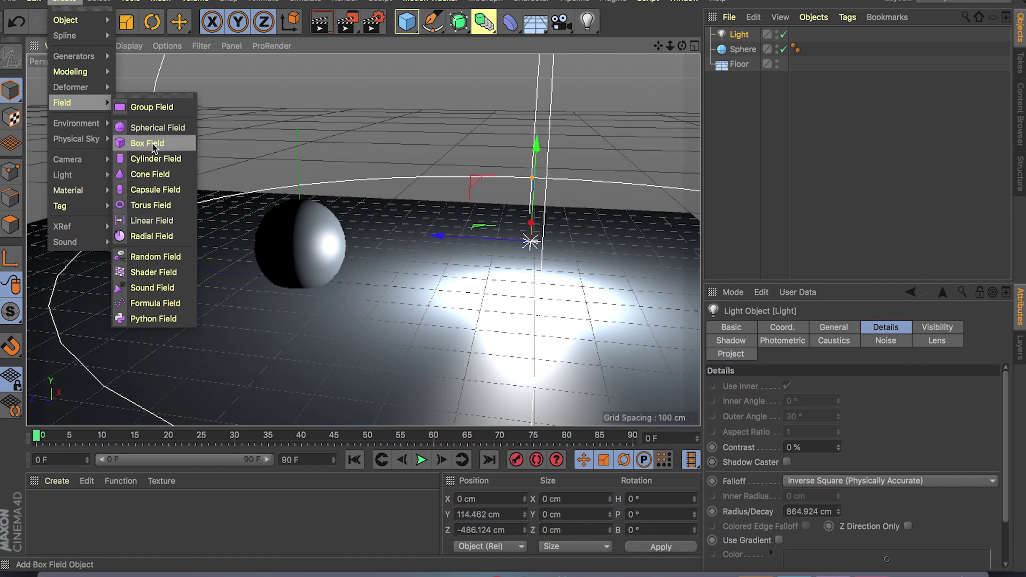
{"action": "left_click", "coordinate": [265, 153]}
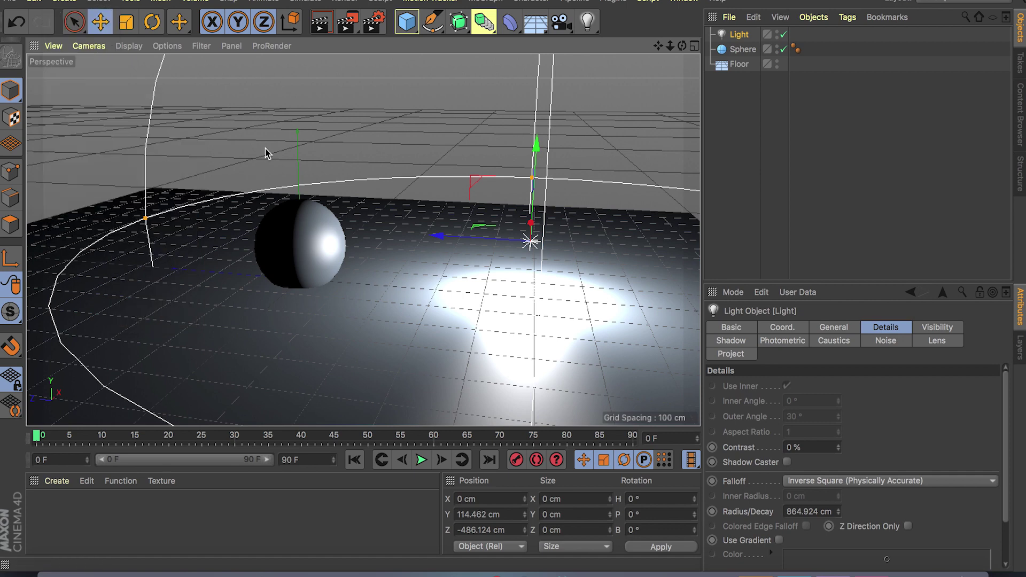
{"action": "left_click", "coordinate": [266, 154]}
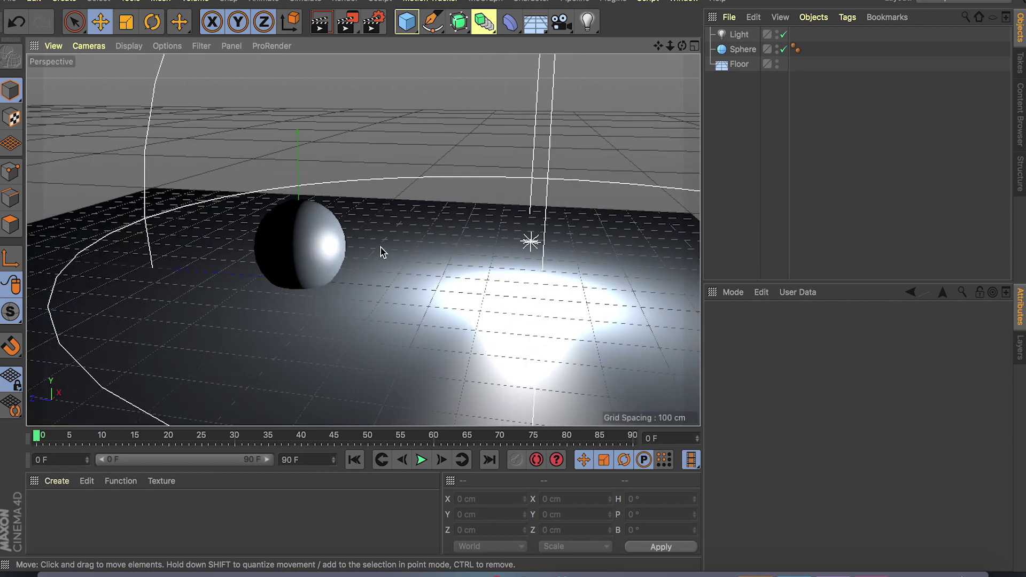
- Delete the Sphere and the Light from the Object Manager
{"action": "scroll", "coordinate": [381, 248], "scroll_direction": "down", "scroll_amount": 5}
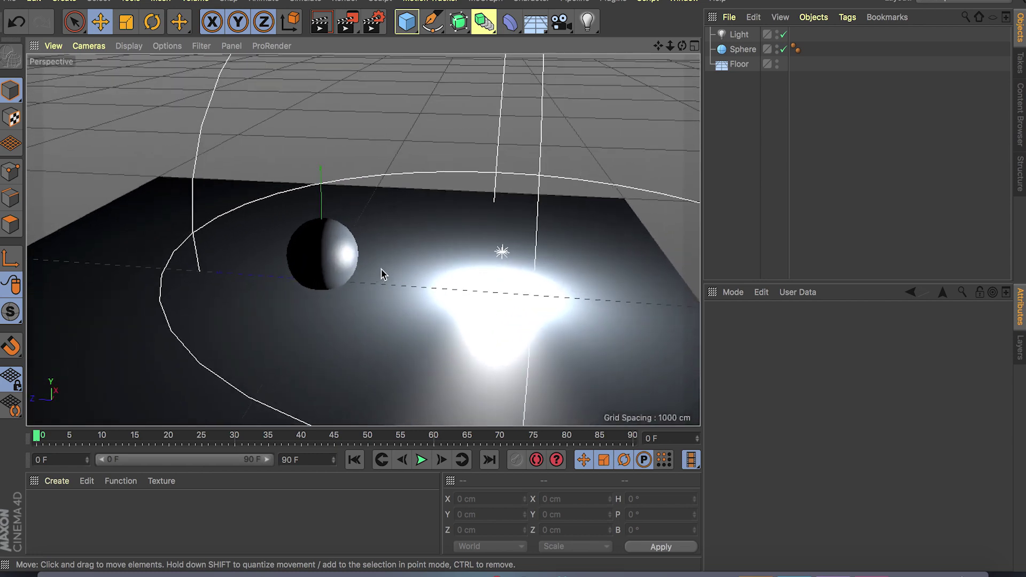
{"action": "left_click", "coordinate": [743, 50]}
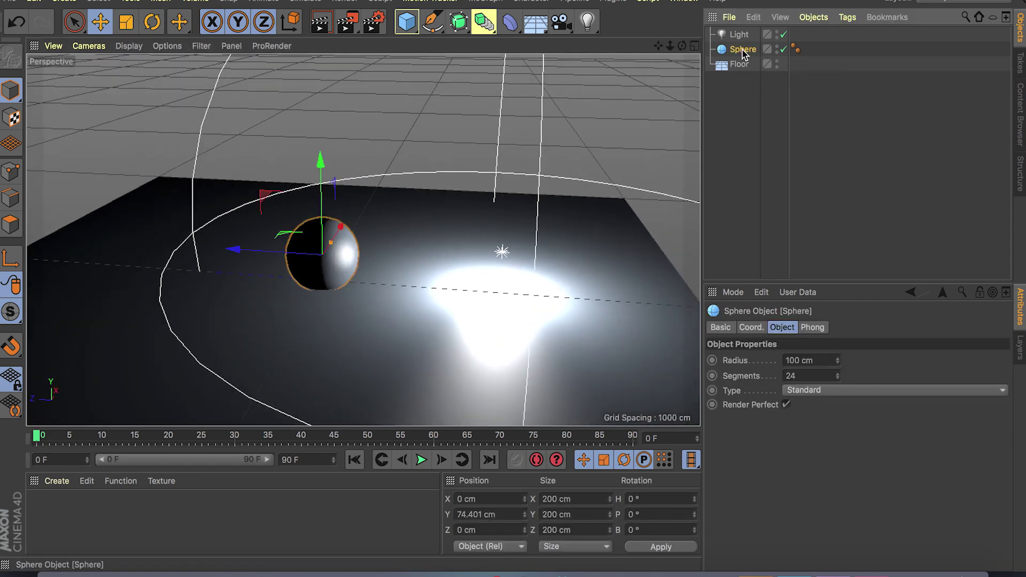
{"action": "key", "text": "Delete"}
{"action": "left_click", "coordinate": [739, 34]}
{"action": "key", "text": "Delete"}
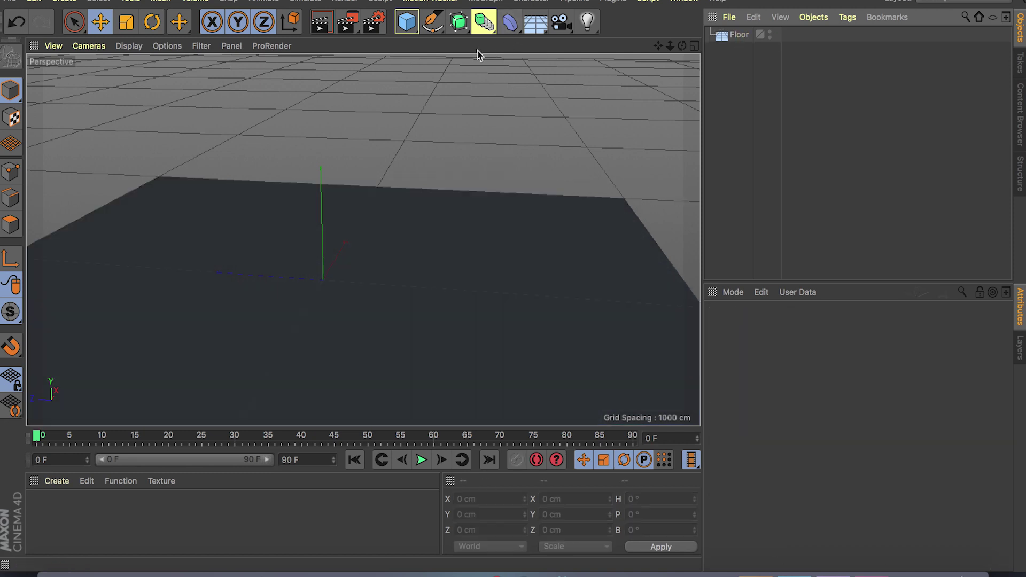
- Add a Cloner and a Cube, and make the Cube a child of the Cloner
{"action": "left_click", "coordinate": [485, 2]}
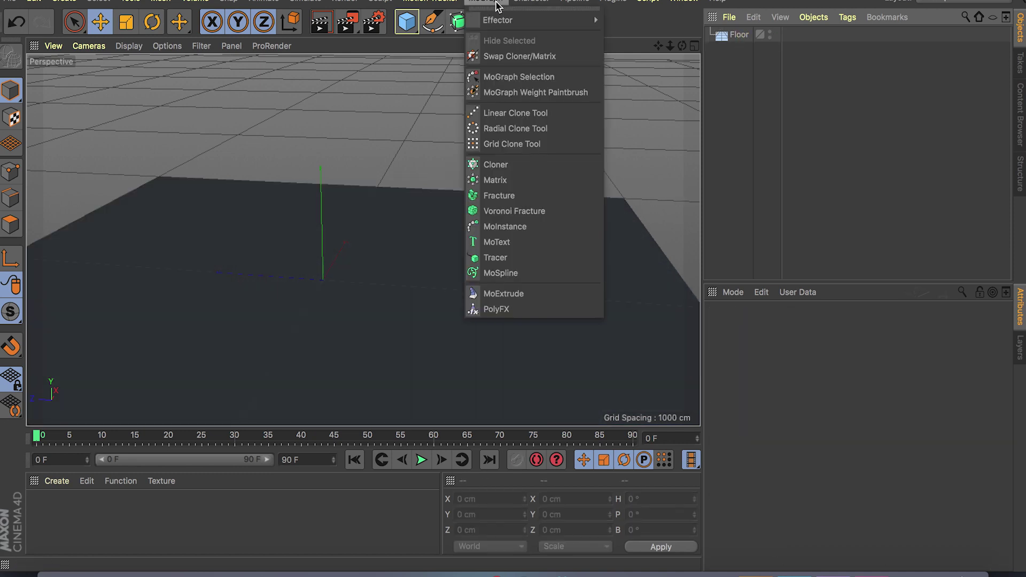
{"action": "left_click", "coordinate": [496, 166]}
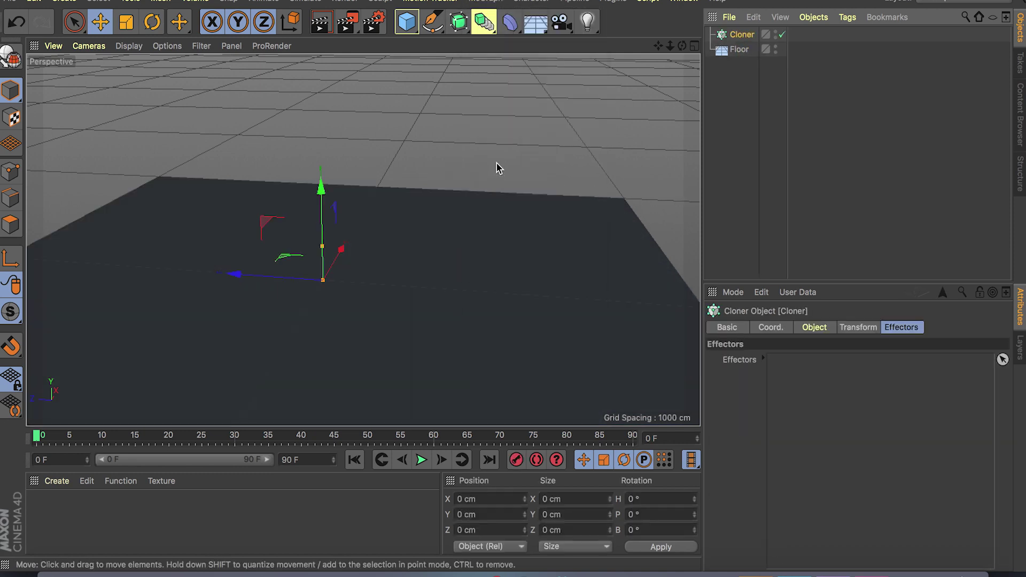
{"action": "left_click", "coordinate": [407, 22]}
{"action": "left_click", "coordinate": [554, 42]}
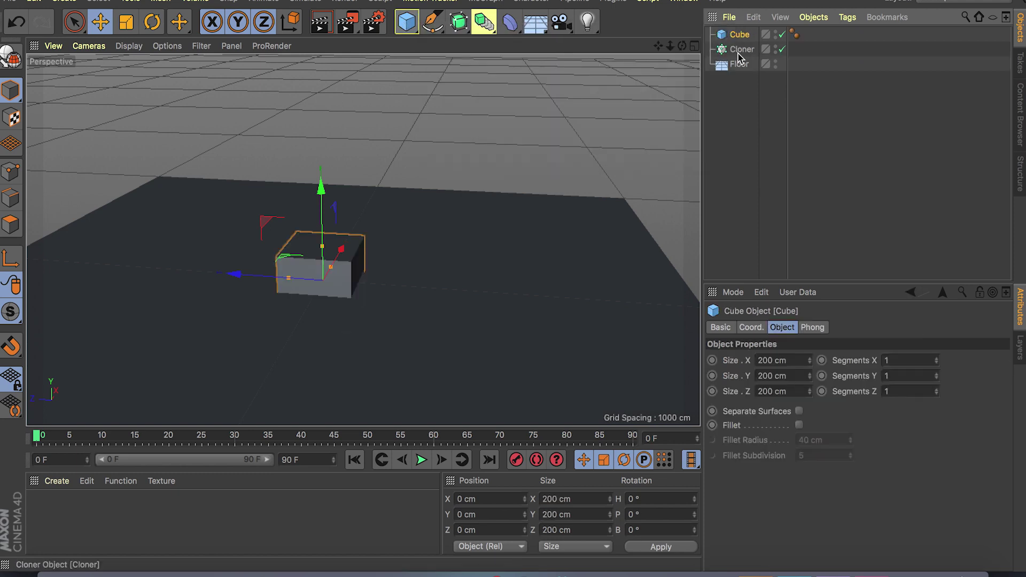
{"action": "mouse_move", "coordinate": [744, 36]}
{"action": "left_mouse_down"}
{"action": "mouse_move", "coordinate": [745, 61]}
{"action": "mouse_move", "coordinate": [743, 52]}
{"action": "left_mouse_up"}
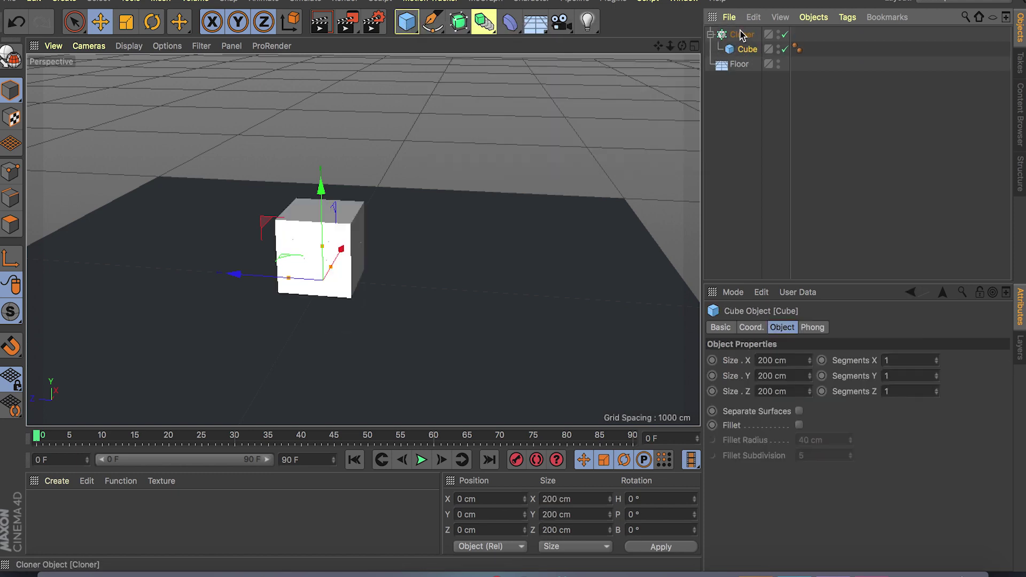
- Set the cloner's P.Y offset to 0 cm, P.X to 200 cm and Count to 5
{"action": "left_click", "coordinate": [742, 34]}
{"action": "left_click", "coordinate": [814, 328]}
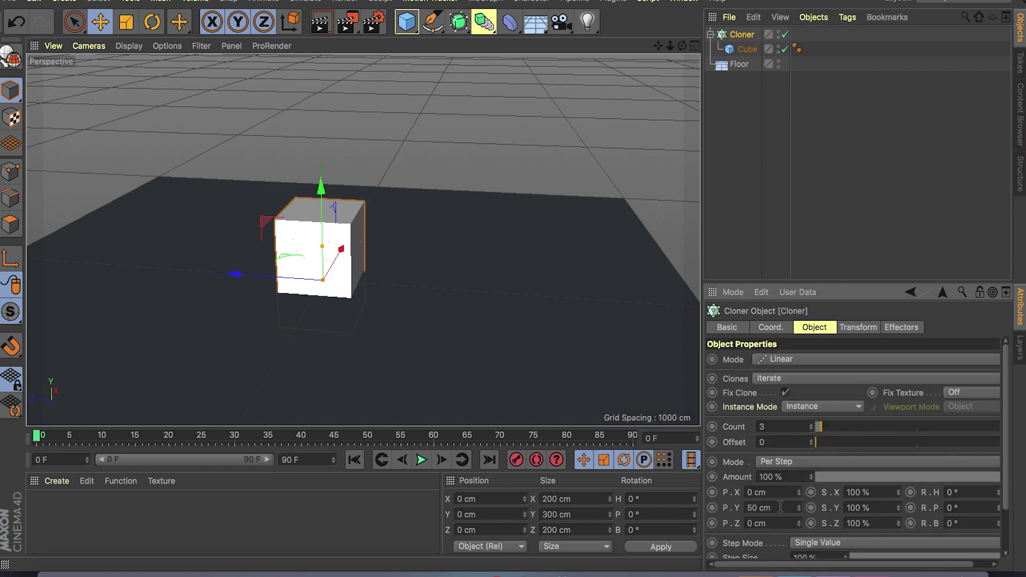
{"action": "left_click_drag", "start_coordinate": [781, 506], "coordinate": [732, 508]}
{"action": "type", "text": "0"}
{"action": "key", "text": "shift+Tab"}
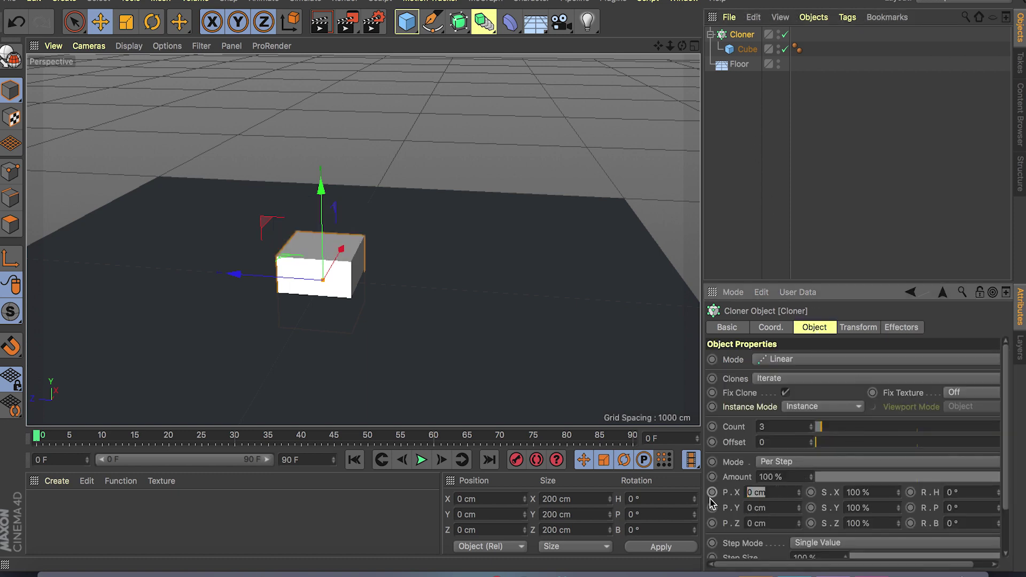
{"action": "type", "text": "200"}
{"action": "left_click", "coordinate": [770, 508]}
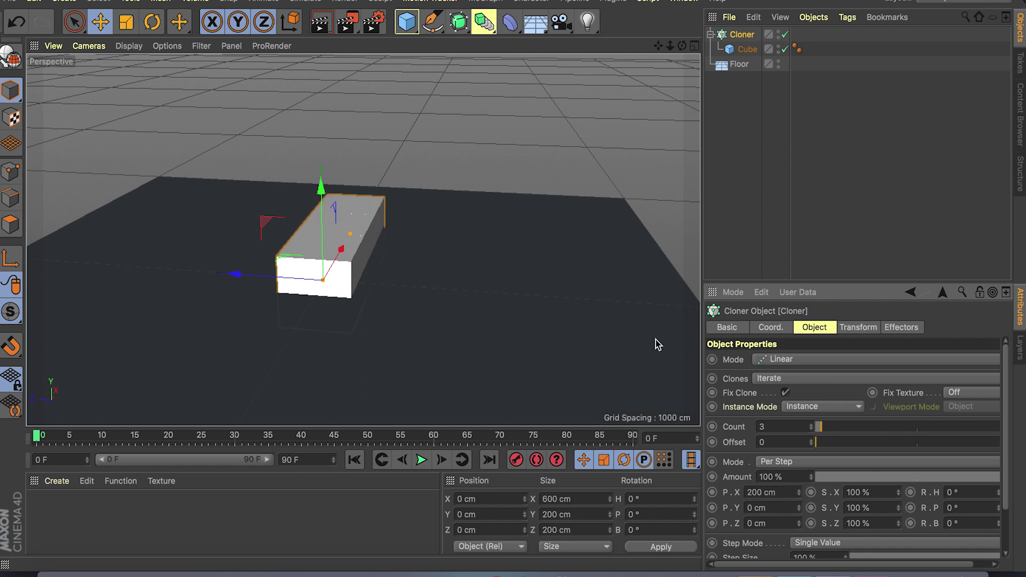
{"action": "left_click", "coordinate": [811, 426]}
{"action": "left_click", "coordinate": [812, 426]}
- Widen clone spacing to 300 cm and move the cloner left and up to Y 90.481 cm
{"action": "mouse_move", "coordinate": [650, 324]}
{"action": "middle_mouse_down"}
{"action": "mouse_move", "coordinate": [343, 202]}
{"action": "mouse_move", "coordinate": [390, 211]}
{"action": "mouse_move", "coordinate": [420, 235]}
{"action": "middle_mouse_up"}
{"action": "left_click_drag", "start_coordinate": [421, 235], "coordinate": [312, 236]}
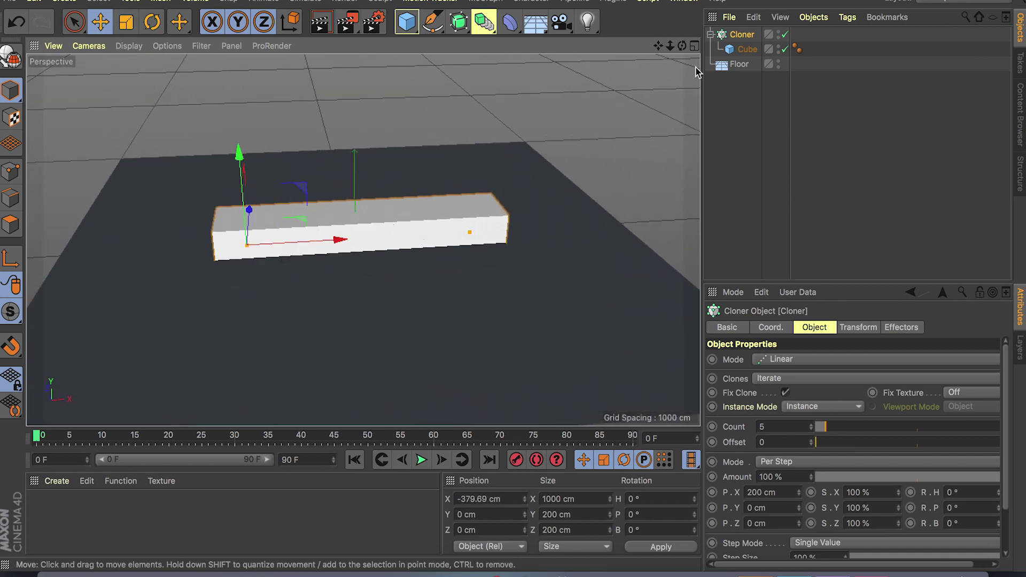
{"action": "left_click", "coordinate": [788, 496]}
{"action": "type", "text": "300"}
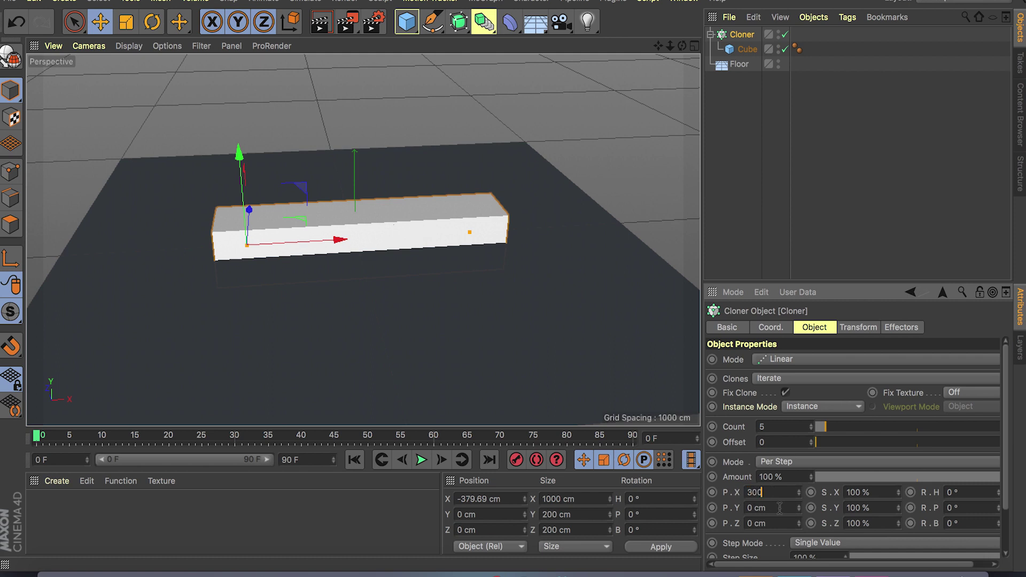
{"action": "key", "text": "Return"}
{"action": "left_click_drag", "start_coordinate": [348, 236], "coordinate": [280, 234]}
{"action": "left_click_drag", "start_coordinate": [172, 209], "coordinate": [178, 182]}
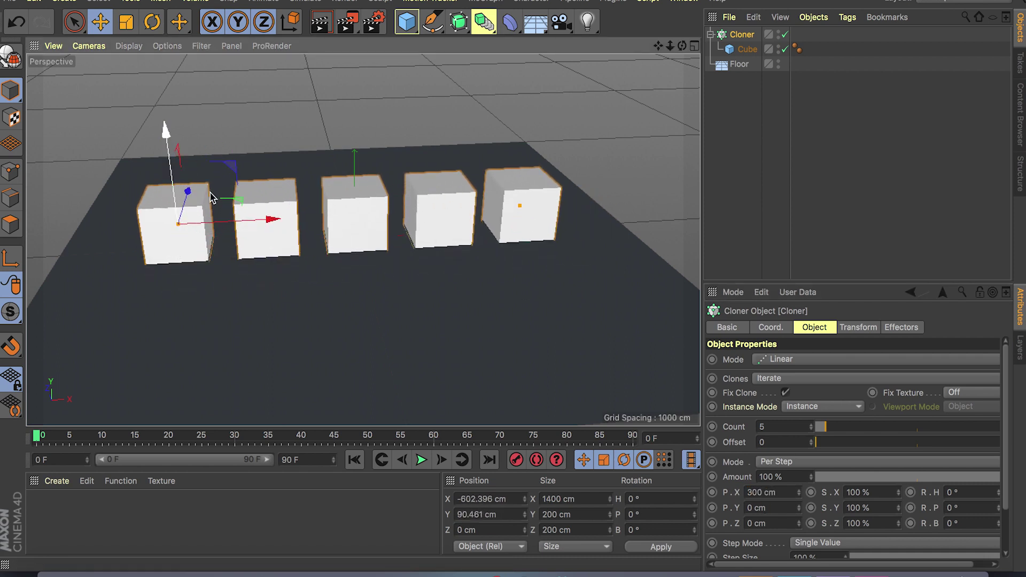
{"action": "mouse_move", "coordinate": [337, 264]}
{"action": "left_mouse_down", "text": "alt"}
{"action": "mouse_move", "coordinate": [271, 227]}
{"action": "mouse_move", "coordinate": [328, 237]}
{"action": "left_mouse_up", "text": "alt"}
{"action": "right_click_drag", "start_coordinate": [469, 189], "coordinate": [373, 209], "text": "alt"}
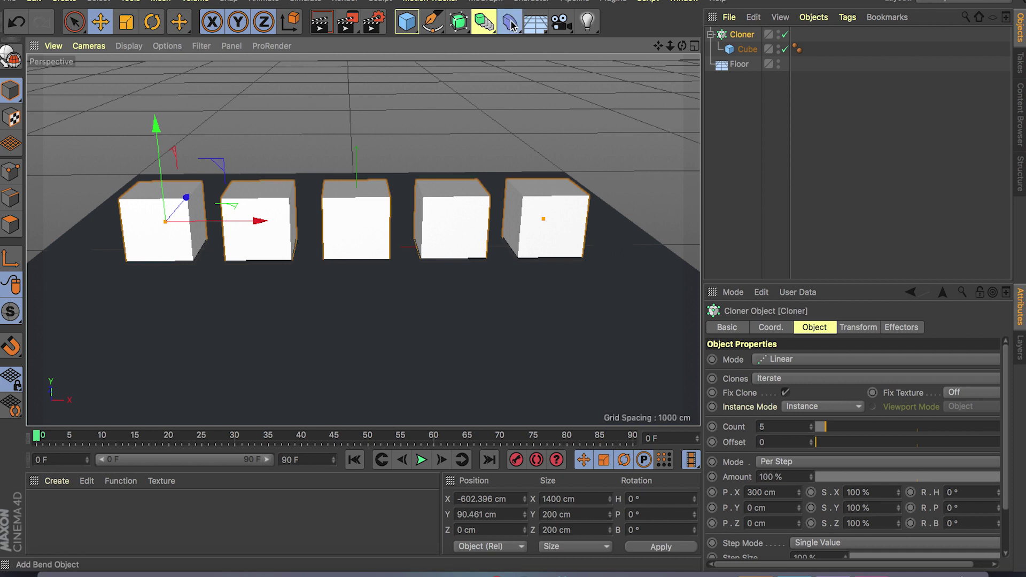
- Add a trial Bend deformer, check its falloff, then delete it
{"action": "left_click_drag", "start_coordinate": [510, 22], "coordinate": [563, 39]}
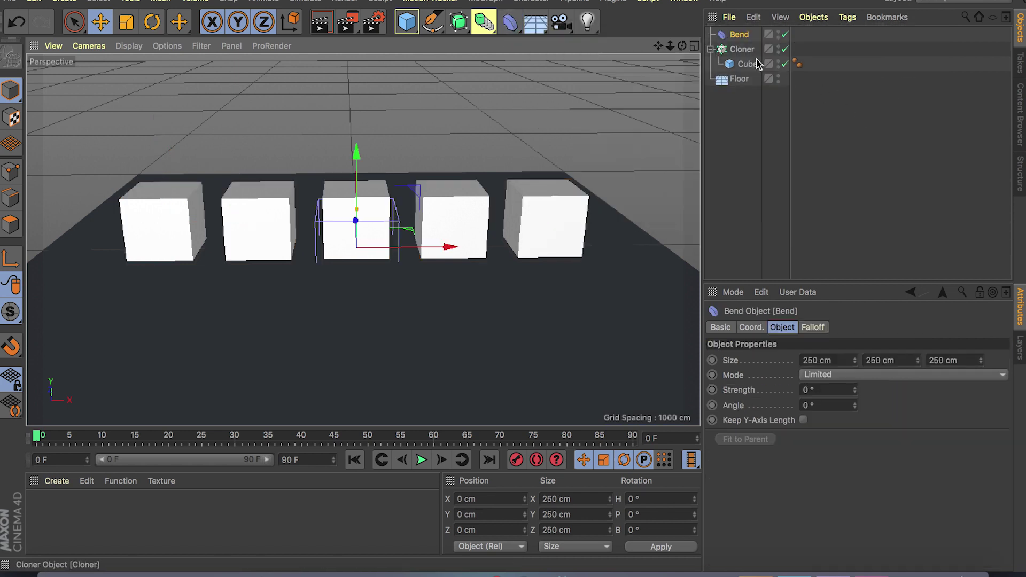
{"action": "left_click", "coordinate": [823, 328]}
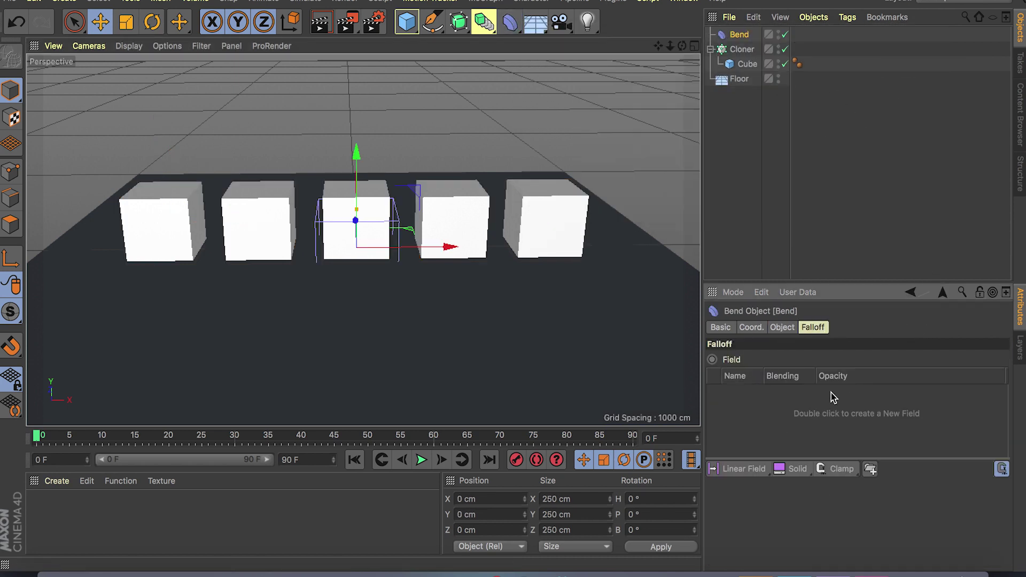
{"action": "key", "text": "Delete"}
- Show the cloner's Effectors tab and the MoGraph Effector submenu
{"action": "left_click", "coordinate": [742, 34]}
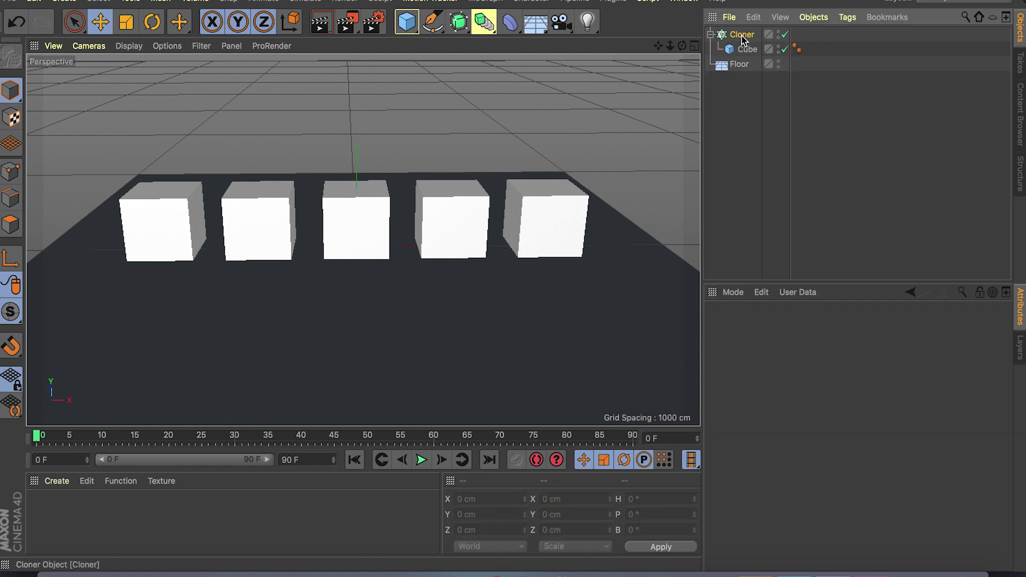
{"action": "left_click", "coordinate": [904, 329]}
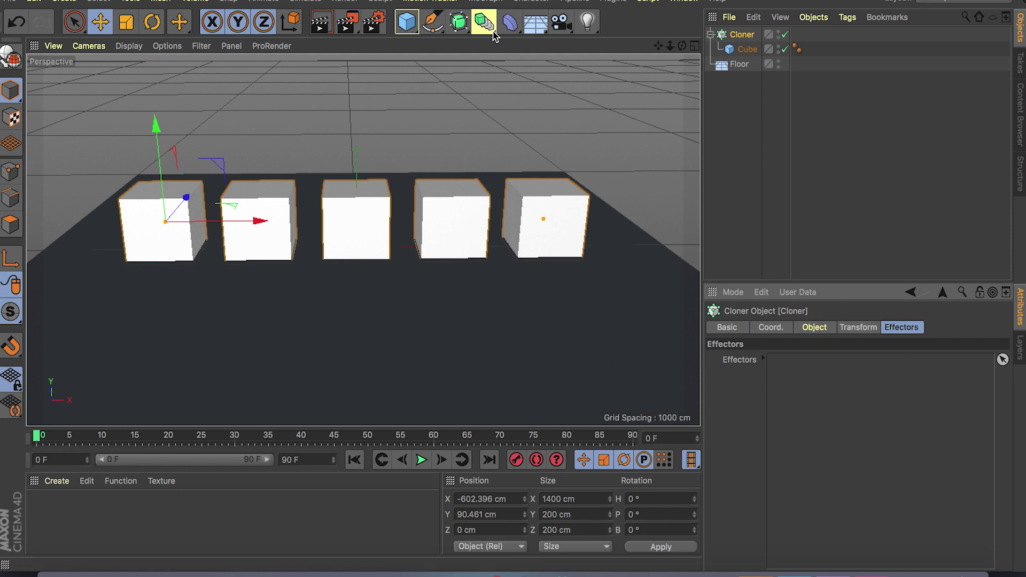
{"action": "left_click", "coordinate": [488, 1]}
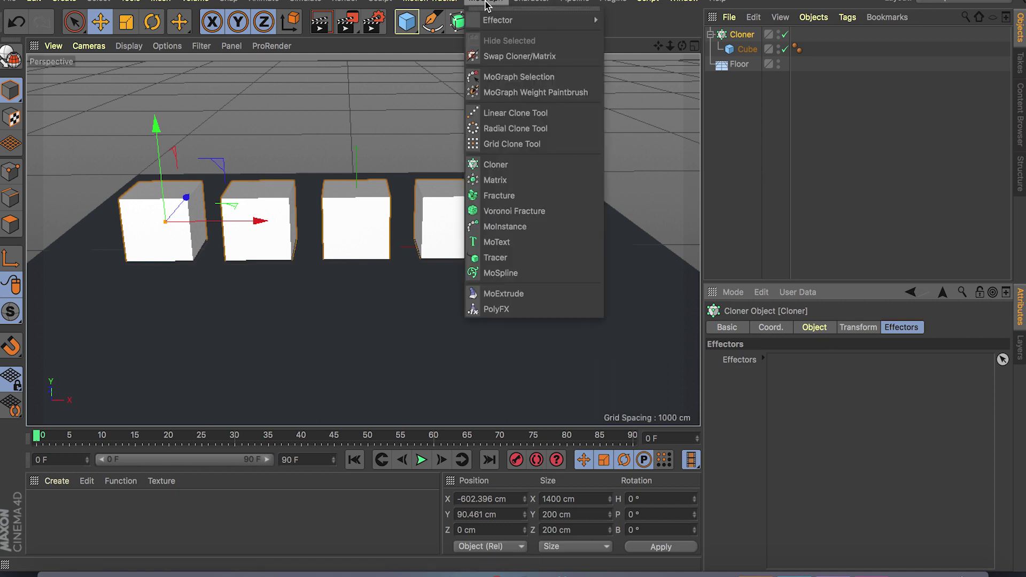
{"action": "mouse_move", "coordinate": [582, 19]}
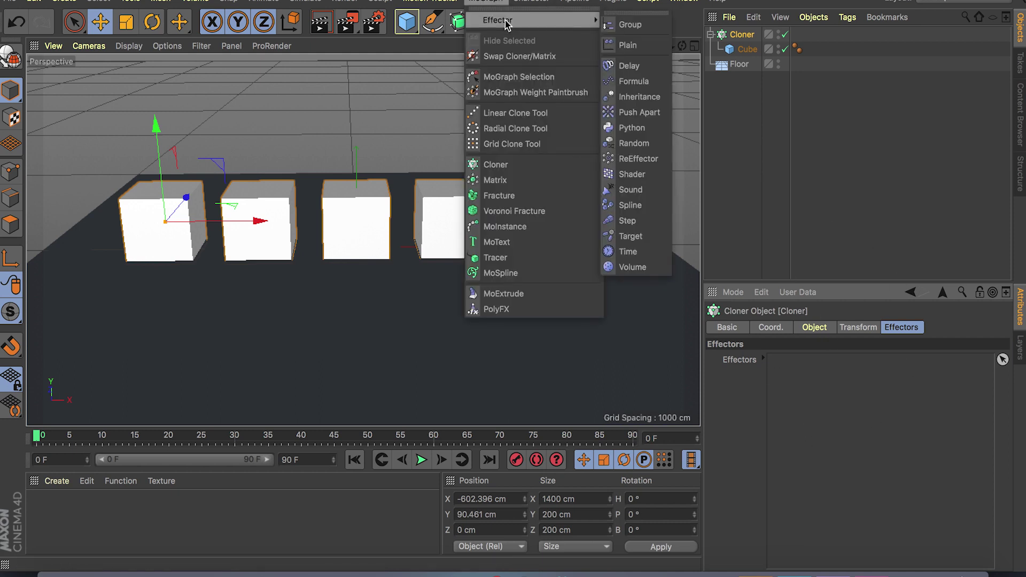
- Add a Step effector to the cloner and set its strength to 60%
{"action": "left_click", "coordinate": [644, 228]}
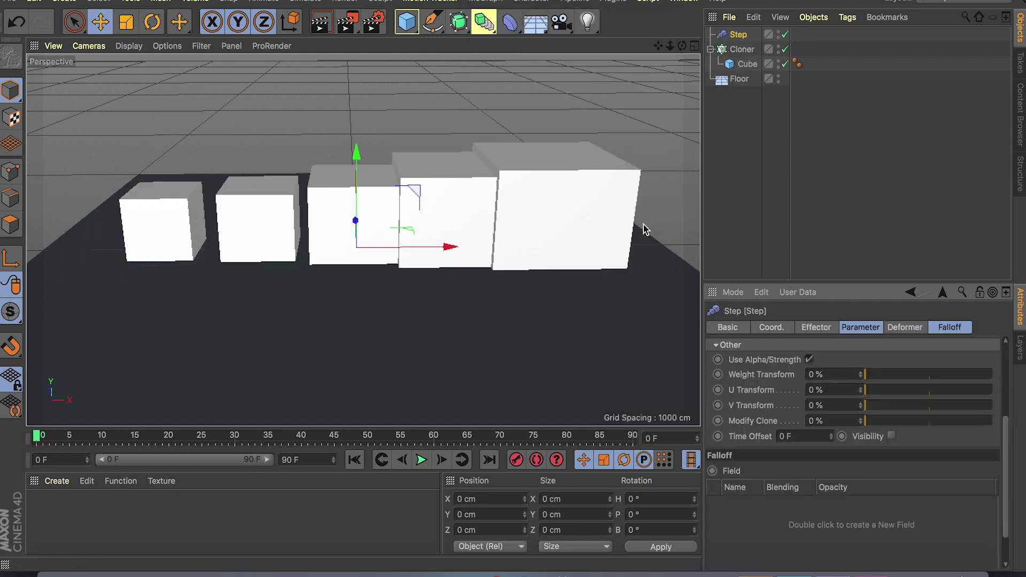
{"action": "left_click", "coordinate": [743, 49]}
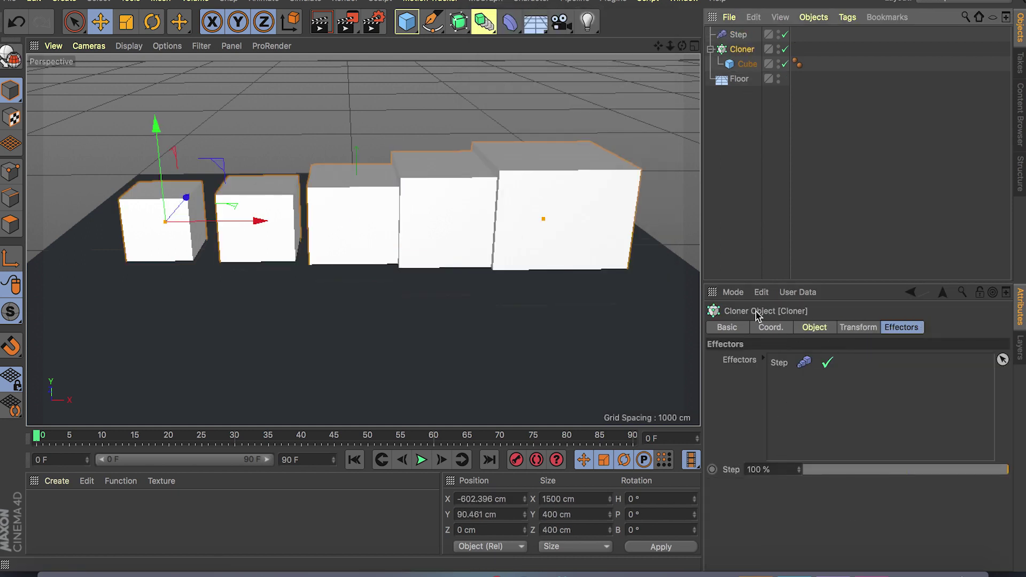
{"action": "left_click", "coordinate": [740, 35]}
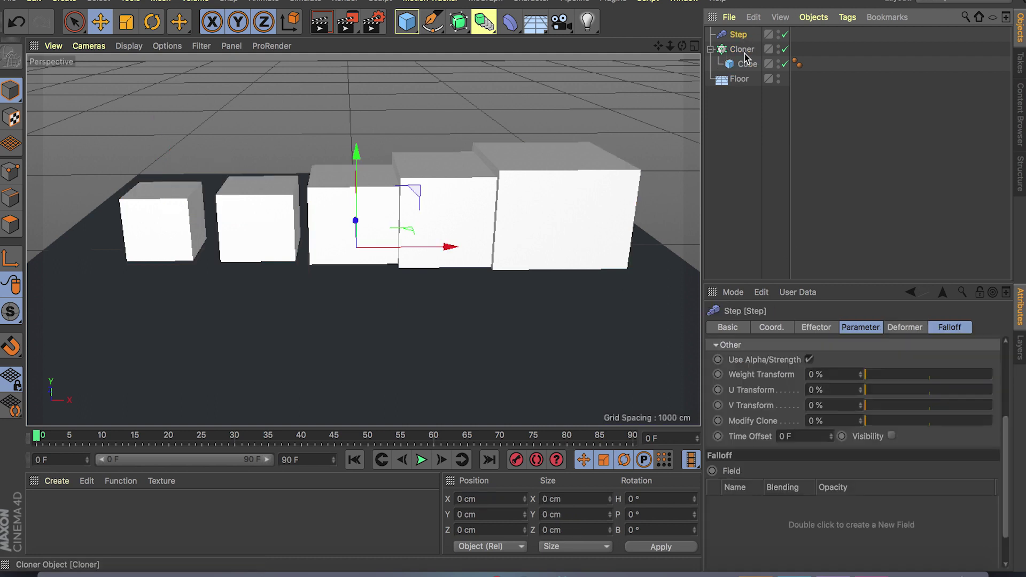
{"action": "left_click", "coordinate": [959, 328]}
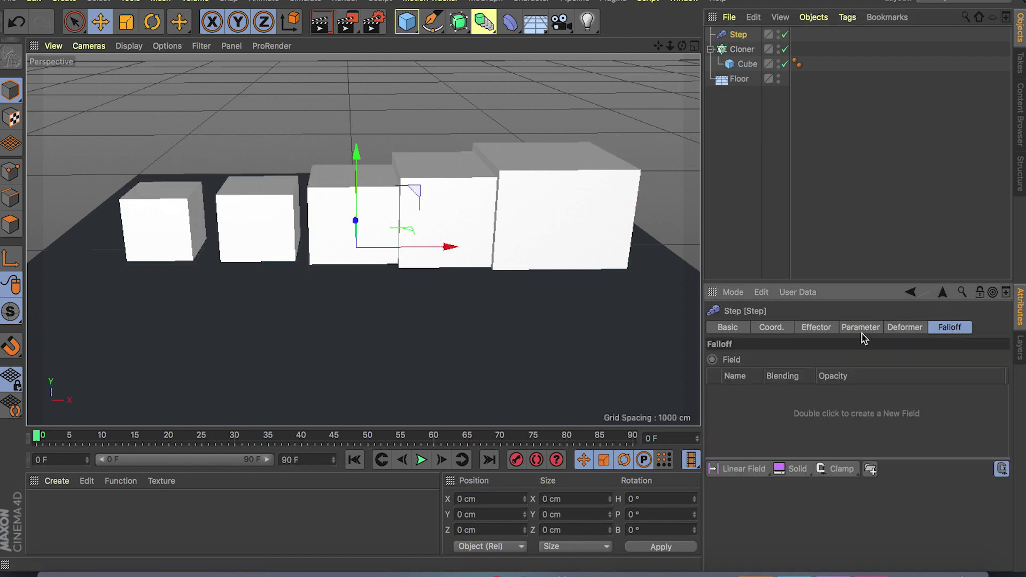
{"action": "scroll", "coordinate": [497, 310], "scroll_direction": "down", "scroll_amount": 3}
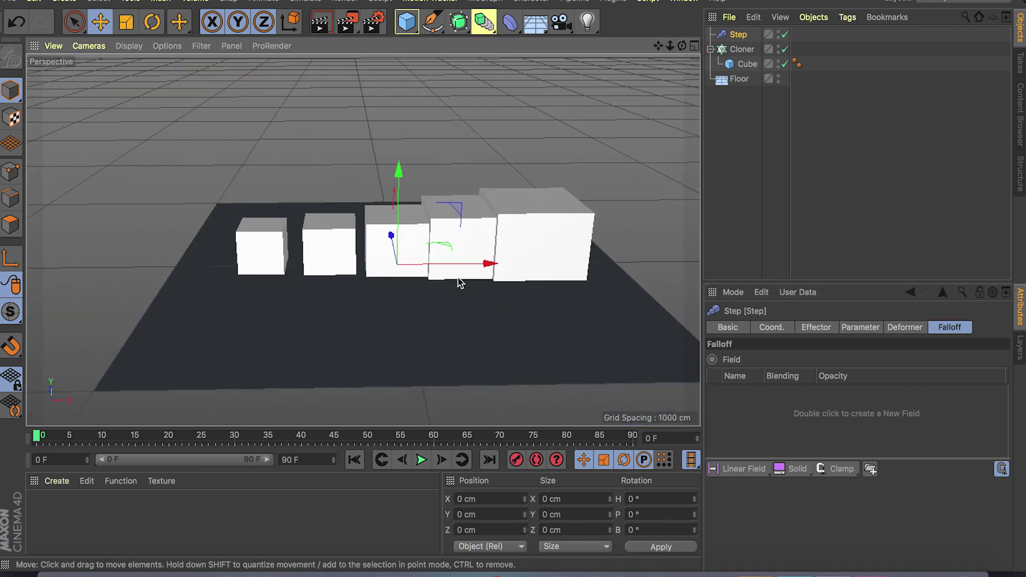
{"action": "left_click", "coordinate": [861, 328]}
{"action": "left_click", "coordinate": [816, 328]}
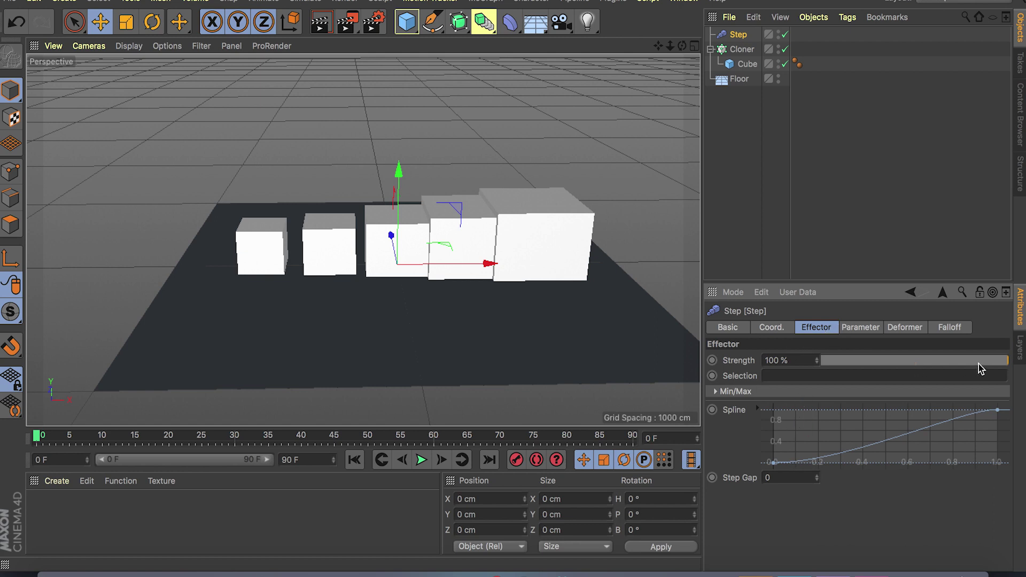
{"action": "mouse_move", "coordinate": [979, 364]}
{"action": "left_mouse_down"}
{"action": "mouse_move", "coordinate": [804, 367]}
{"action": "mouse_move", "coordinate": [994, 359]}
{"action": "mouse_move", "coordinate": [791, 359]}
{"action": "mouse_move", "coordinate": [747, 330]}
{"action": "mouse_move", "coordinate": [1012, 349]}
{"action": "mouse_move", "coordinate": [997, 368]}
{"action": "mouse_move", "coordinate": [836, 372]}
{"action": "mouse_move", "coordinate": [797, 359]}
{"action": "left_mouse_up"}
- Make the Step effector shift clone position by P.Y 100 cm instead of scaling
{"action": "left_click", "coordinate": [860, 328]}
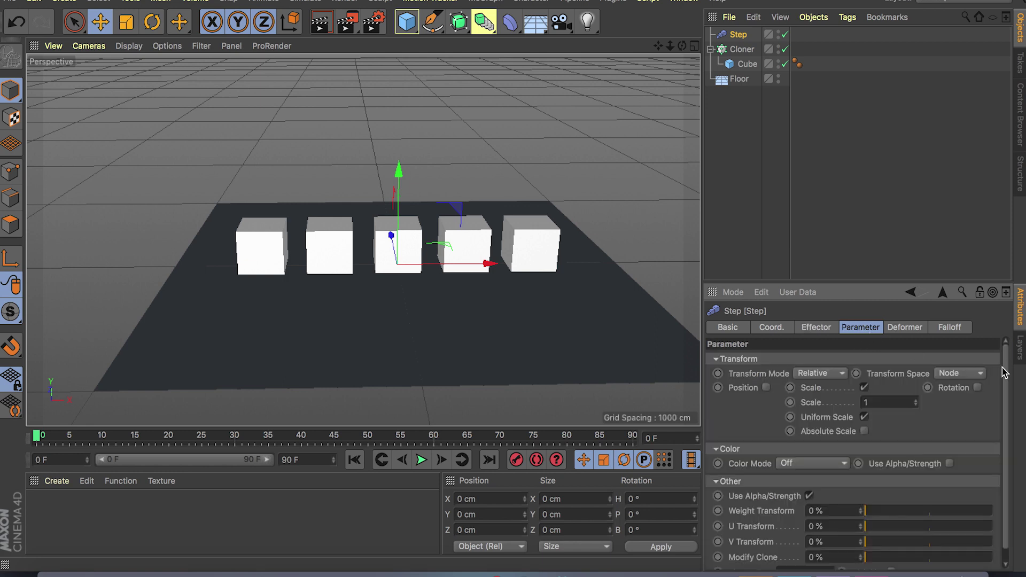
{"action": "scroll", "coordinate": [1002, 374], "scroll_direction": "down", "scroll_amount": 1}
{"action": "left_click", "coordinate": [865, 375]}
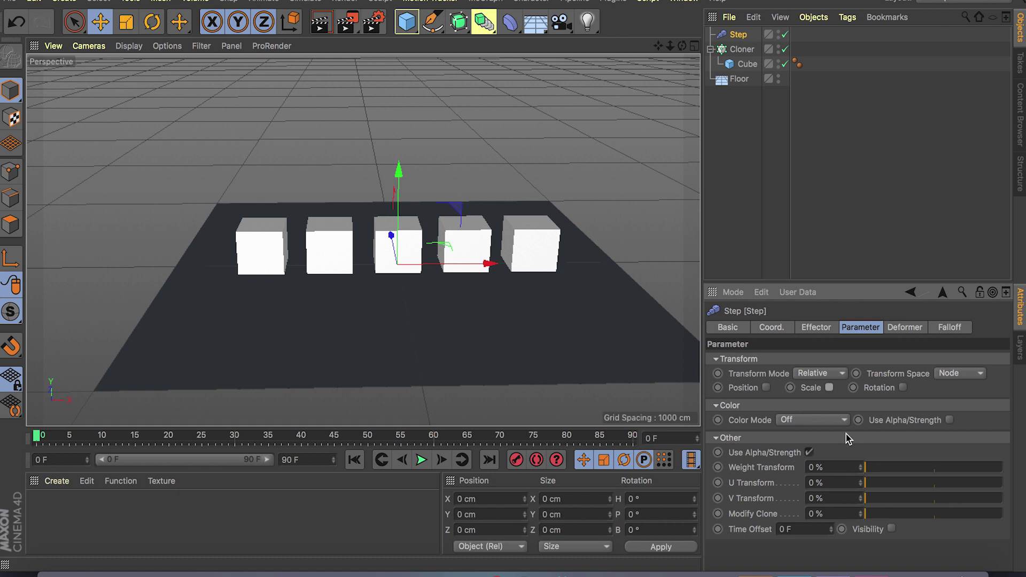
{"action": "left_click", "coordinate": [767, 389]}
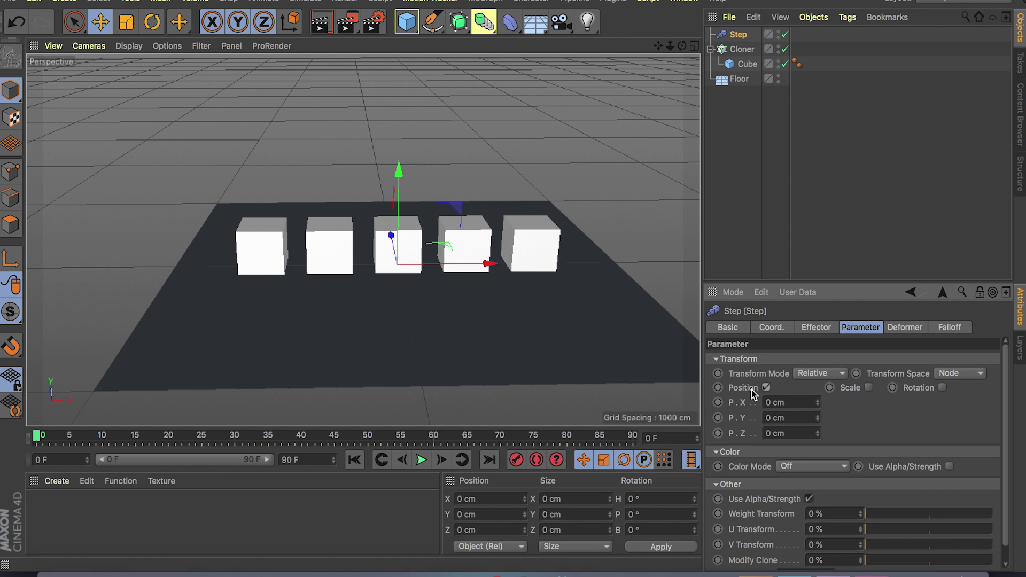
{"action": "left_click", "coordinate": [802, 417]}
{"action": "type", "text": "100"}
- Raise the Step effector's strength and view the cubes from a low angle
{"action": "left_click", "coordinate": [815, 329]}
{"action": "left_click_drag", "start_coordinate": [858, 362], "coordinate": [1019, 369]}
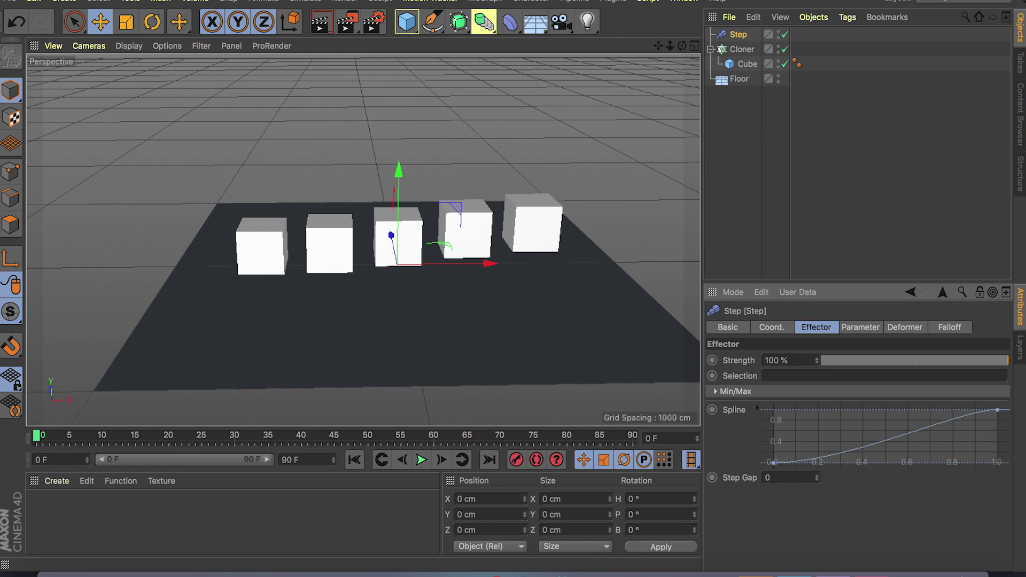
{"action": "mouse_move", "coordinate": [508, 293]}
{"action": "left_mouse_down", "text": "alt"}
{"action": "mouse_move", "coordinate": [435, 261]}
{"action": "mouse_move", "coordinate": [382, 272]}
{"action": "mouse_move", "coordinate": [371, 297]}
{"action": "mouse_move", "coordinate": [510, 297]}
{"action": "mouse_move", "coordinate": [496, 287]}
{"action": "left_mouse_up", "text": "alt"}
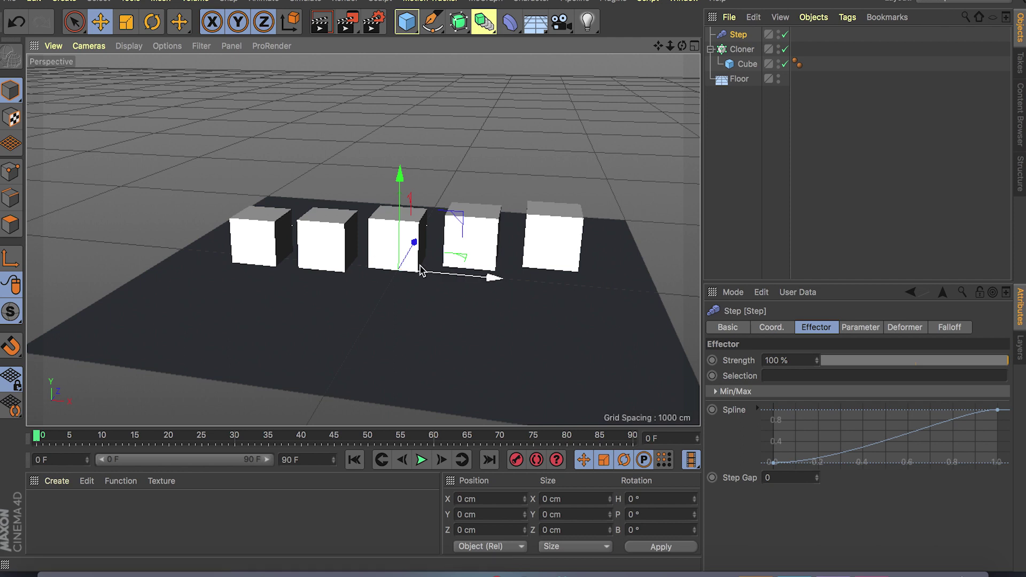
{"action": "left_click_drag", "start_coordinate": [419, 270], "coordinate": [428, 271], "text": "alt"}
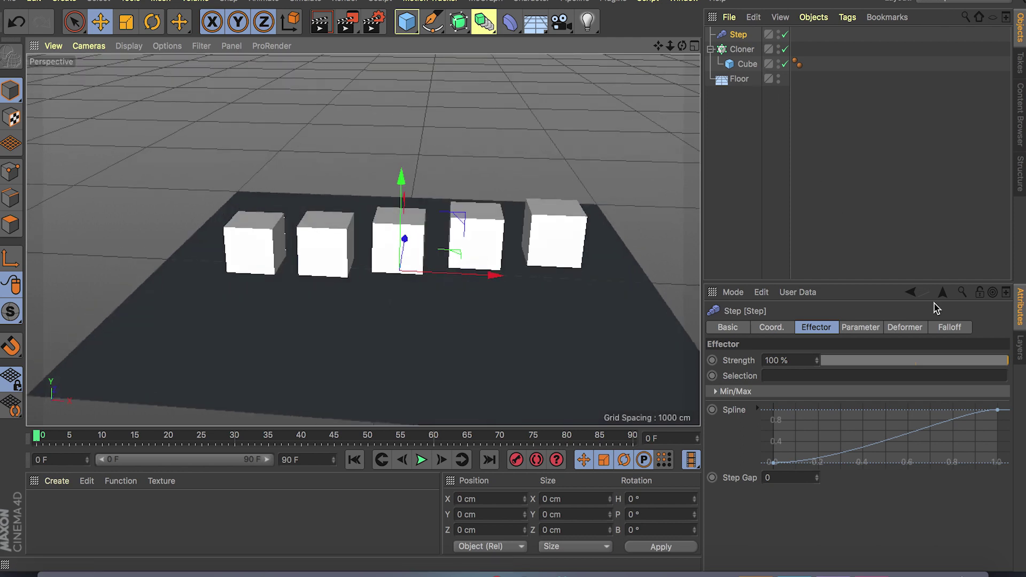
- Add a Linear Field to the Step effector's falloff, keeping its type as Linear Field
{"action": "left_click", "coordinate": [949, 327]}
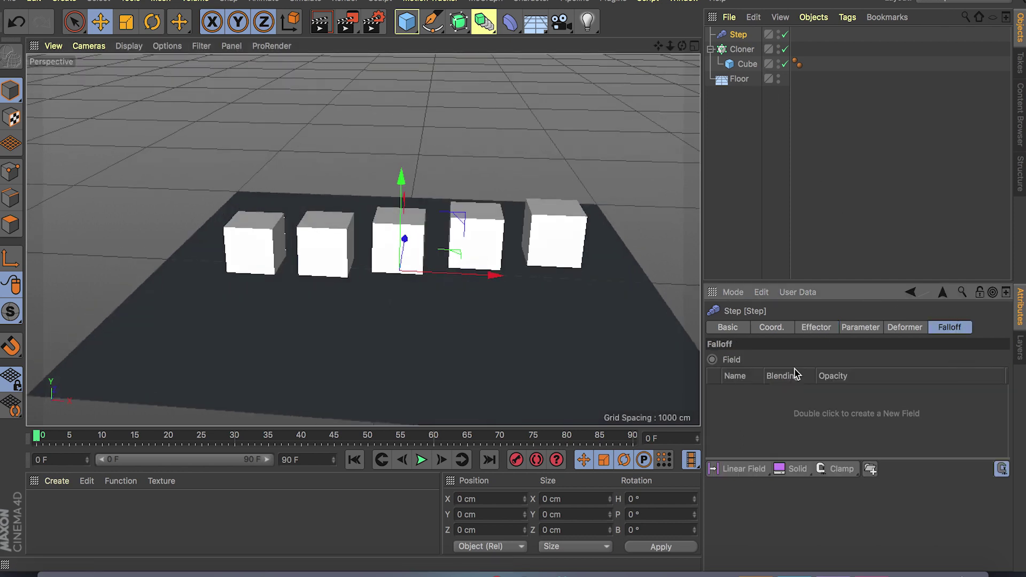
{"action": "left_click", "coordinate": [738, 471]}
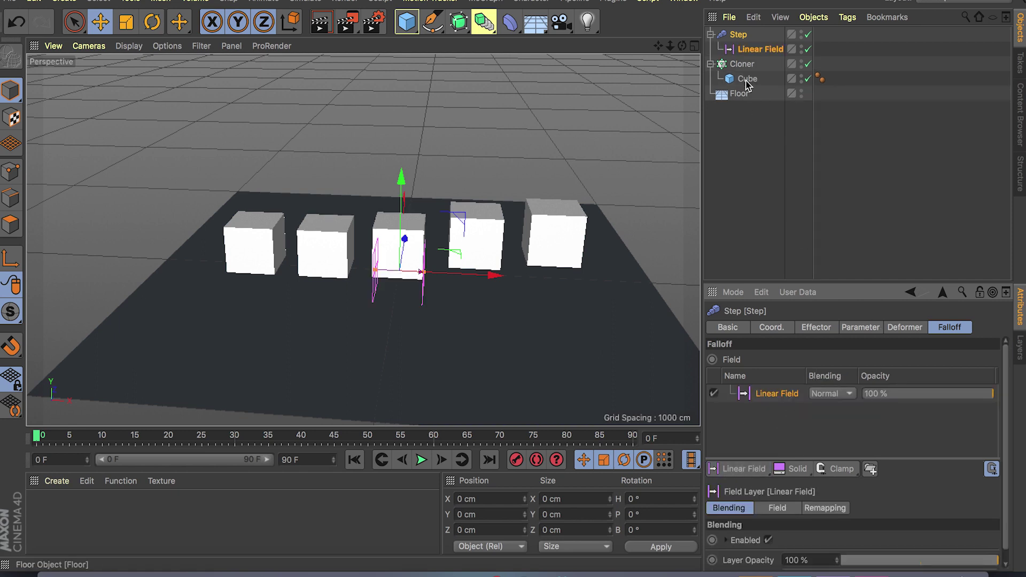
{"action": "left_click", "coordinate": [761, 53]}
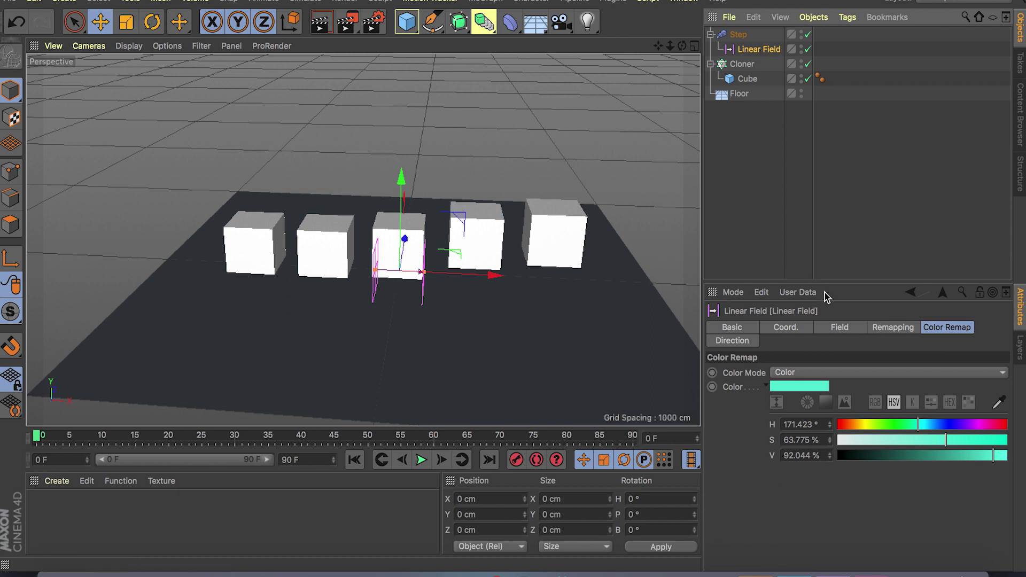
{"action": "left_click", "coordinate": [850, 328]}
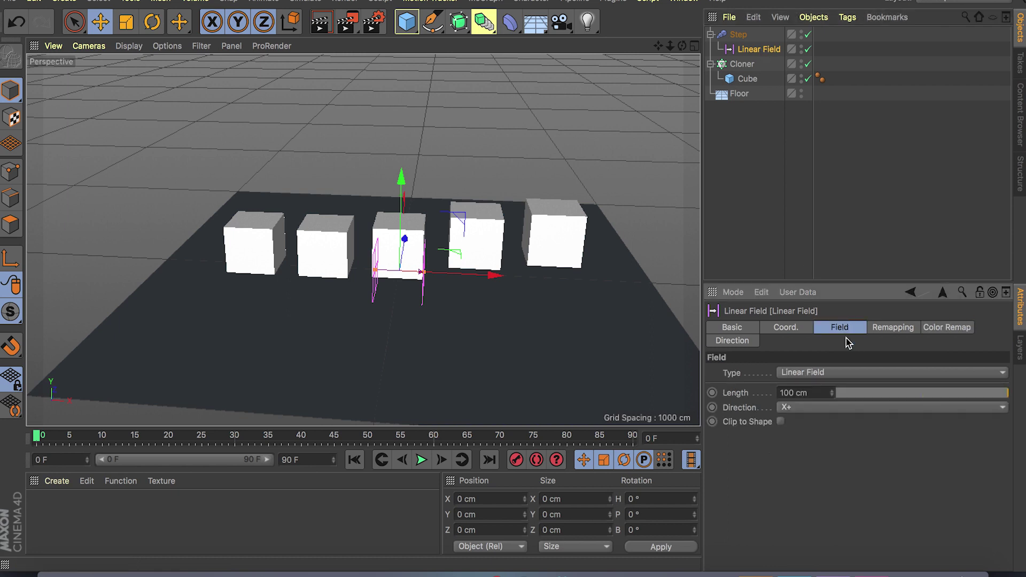
{"action": "left_click", "coordinate": [831, 373]}
{"action": "left_click", "coordinate": [813, 469]}
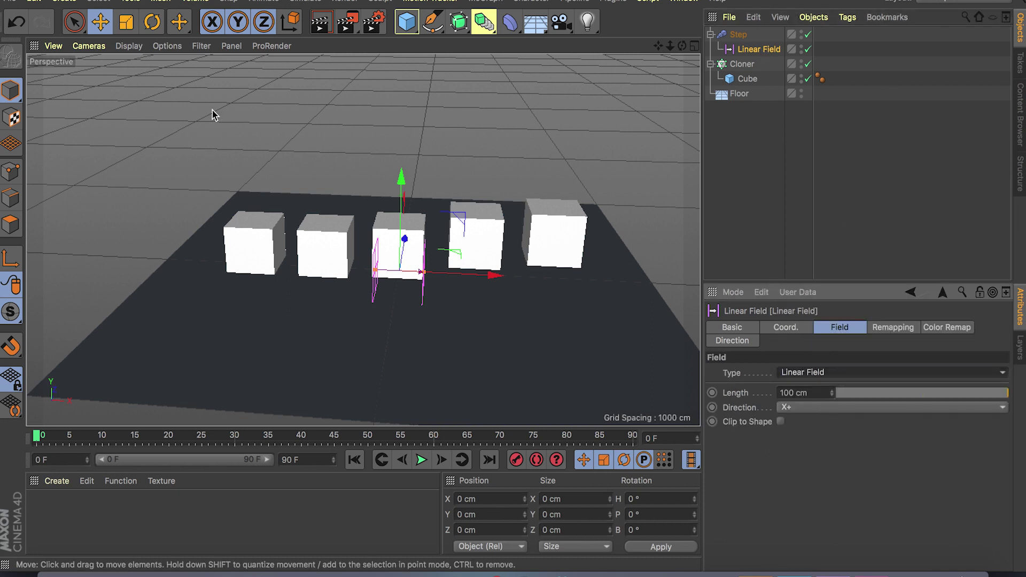
- Lengthen the Linear Field to 358.96 cm and slide it to X 84.908 cm
{"action": "left_click", "coordinate": [66, 2]}
{"action": "mouse_move", "coordinate": [75, 107]}
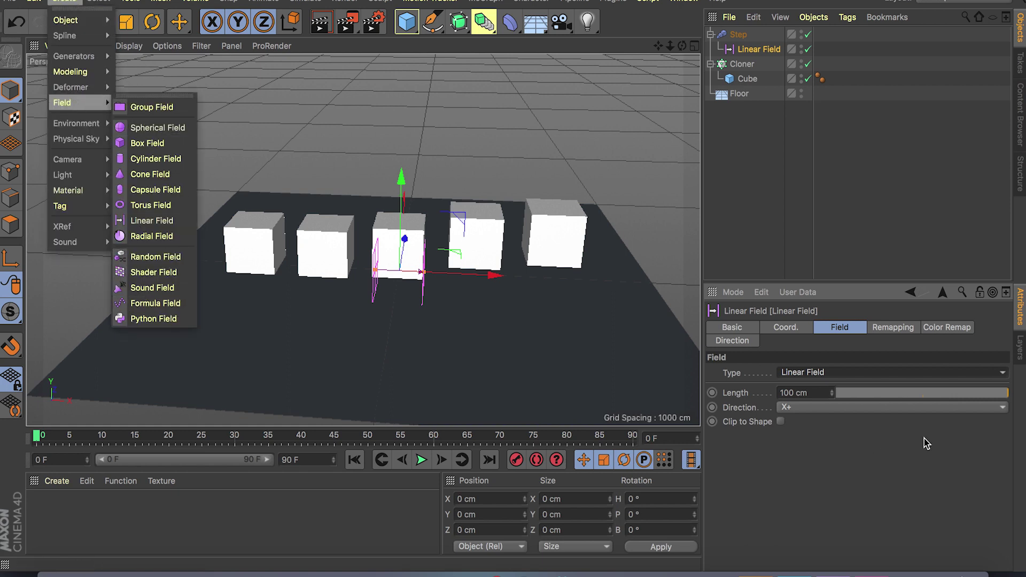
{"action": "left_click", "coordinate": [732, 478]}
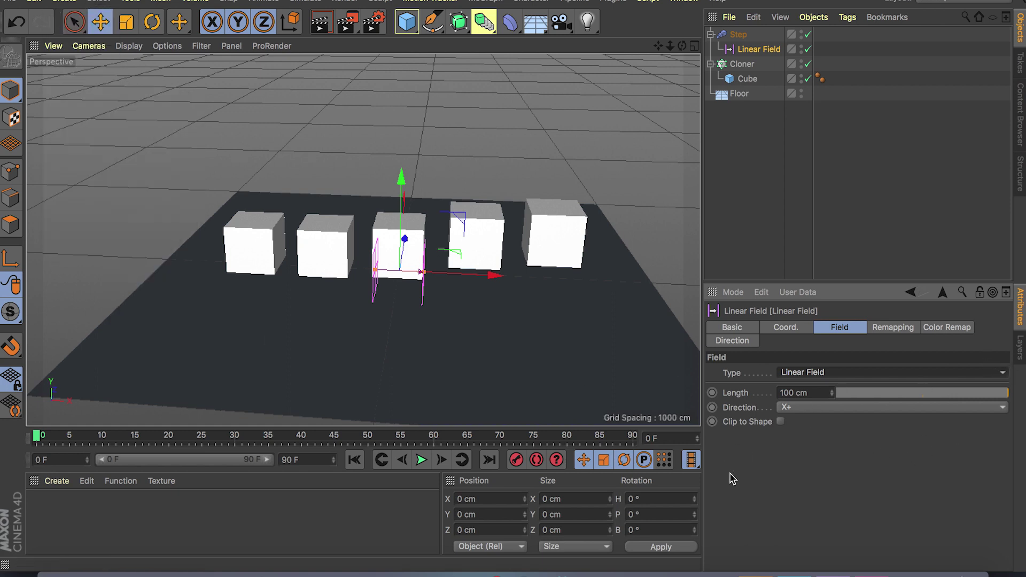
{"action": "left_click_drag", "start_coordinate": [689, 171], "coordinate": [686, 127], "text": "alt"}
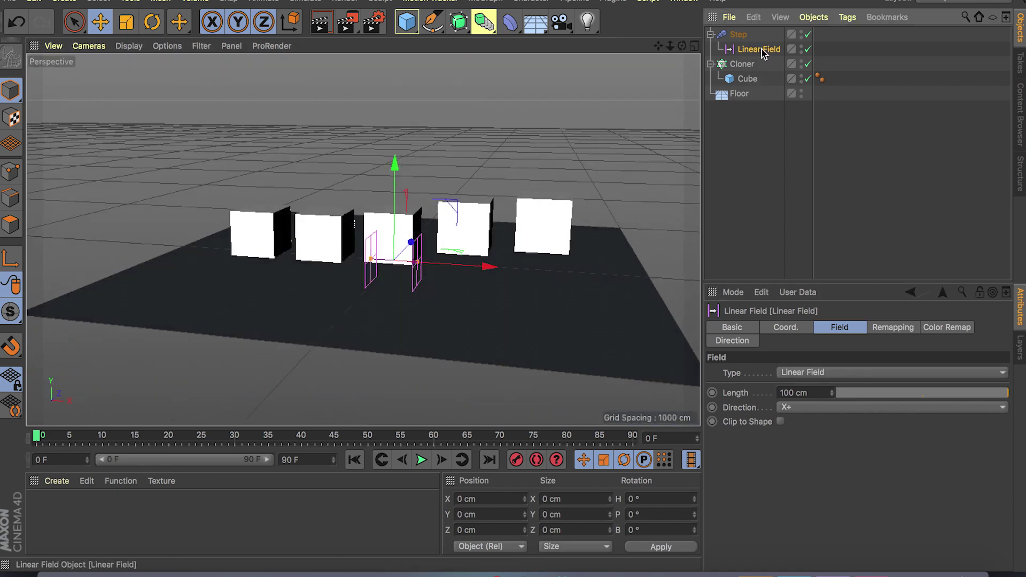
{"action": "left_click_drag", "start_coordinate": [418, 262], "coordinate": [692, 274]}
{"action": "left_click_drag", "start_coordinate": [588, 275], "coordinate": [505, 289]}
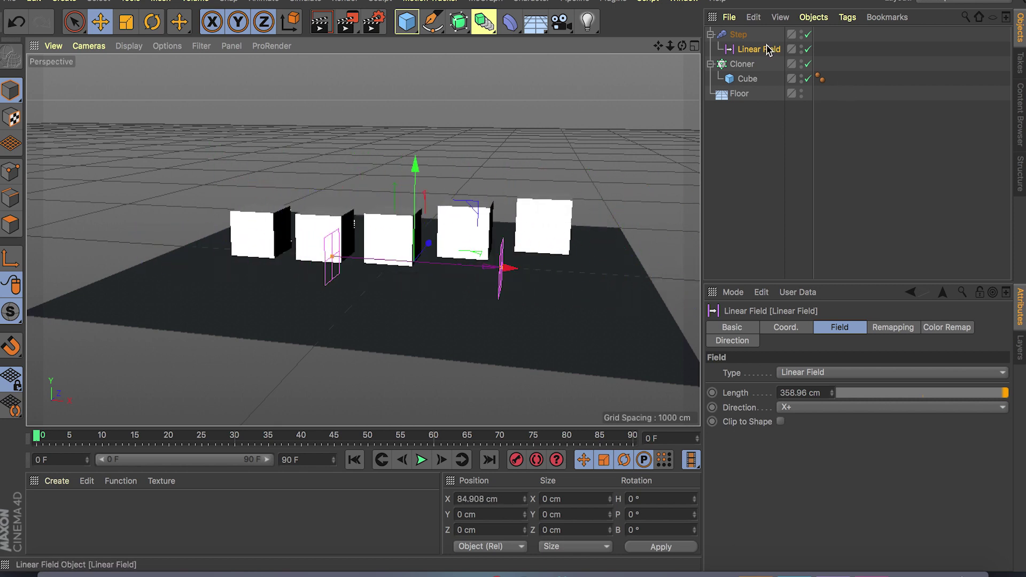
- Enable Step rotation with R.H 45° and set its P.Y offset to 250 cm
{"action": "left_click", "coordinate": [741, 34]}
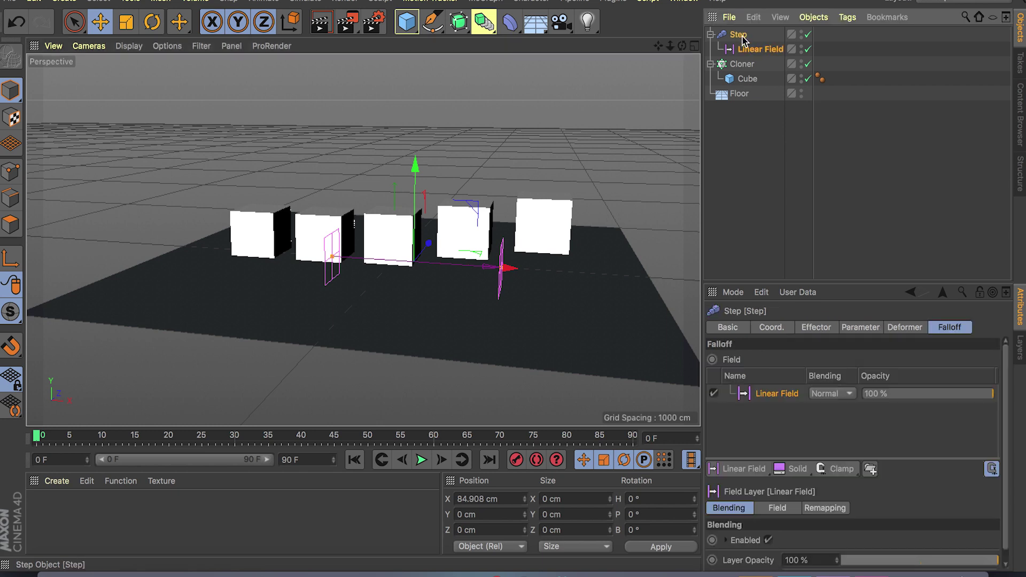
{"action": "left_click", "coordinate": [817, 327]}
{"action": "left_click", "coordinate": [859, 329]}
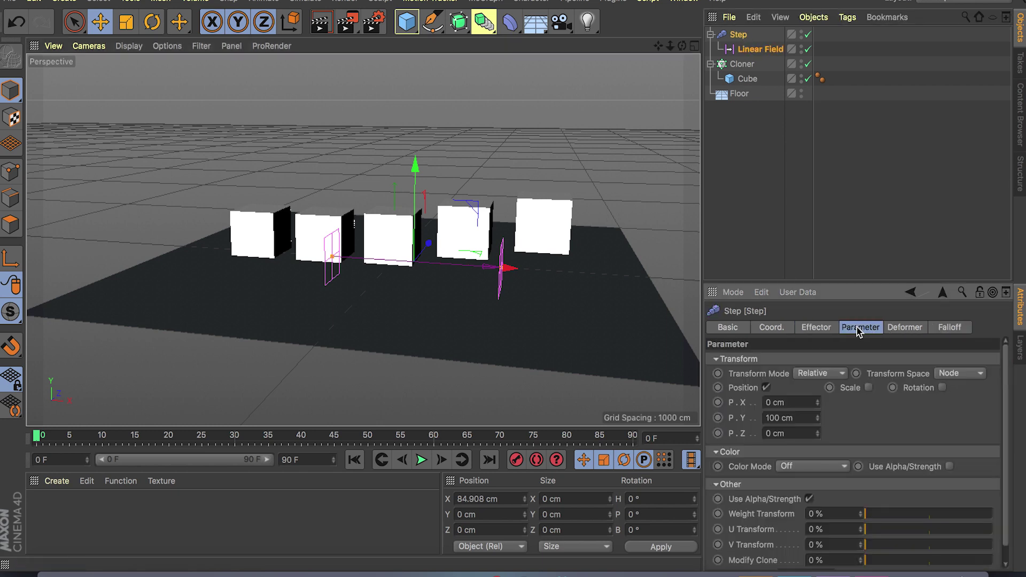
{"action": "left_click", "coordinate": [942, 388]}
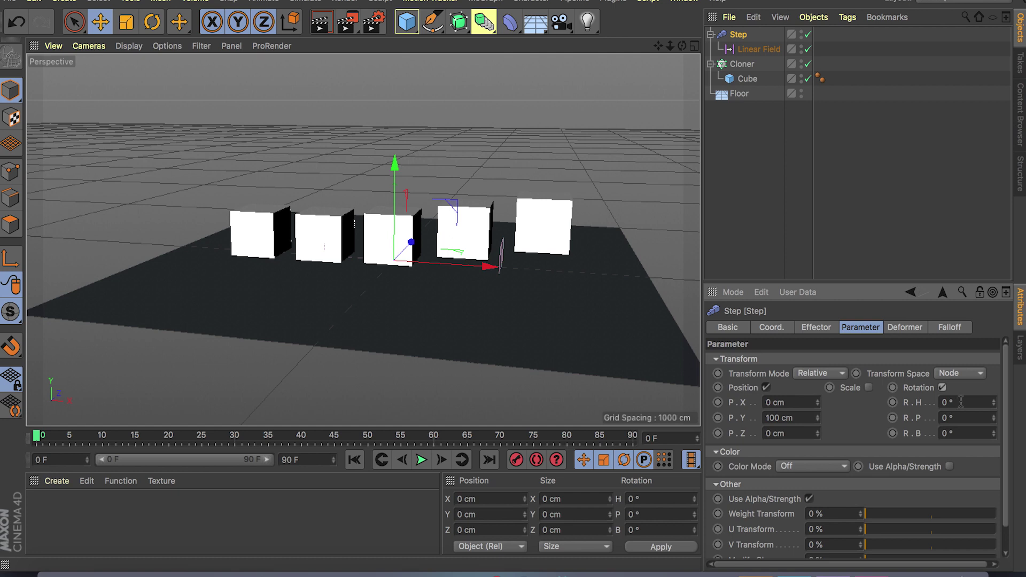
{"action": "left_click", "coordinate": [960, 402]}
{"action": "type", "text": "45"}
{"action": "left_click", "coordinate": [960, 422]}
{"action": "left_click", "coordinate": [799, 419]}
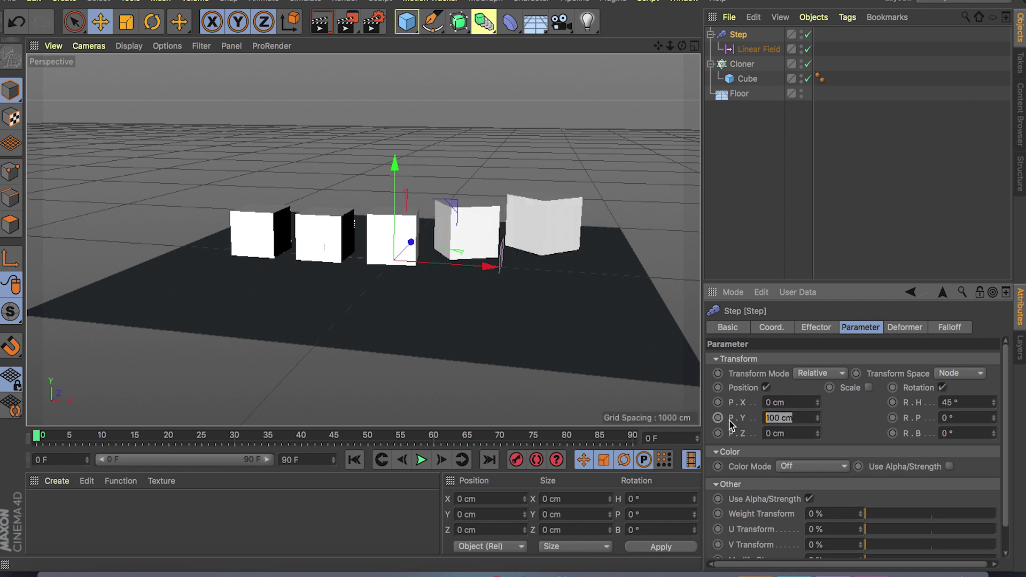
{"action": "type", "text": "250"}
{"action": "key", "text": "Return"}
{"action": "left_click_drag", "start_coordinate": [581, 261], "coordinate": [499, 229], "text": "alt"}
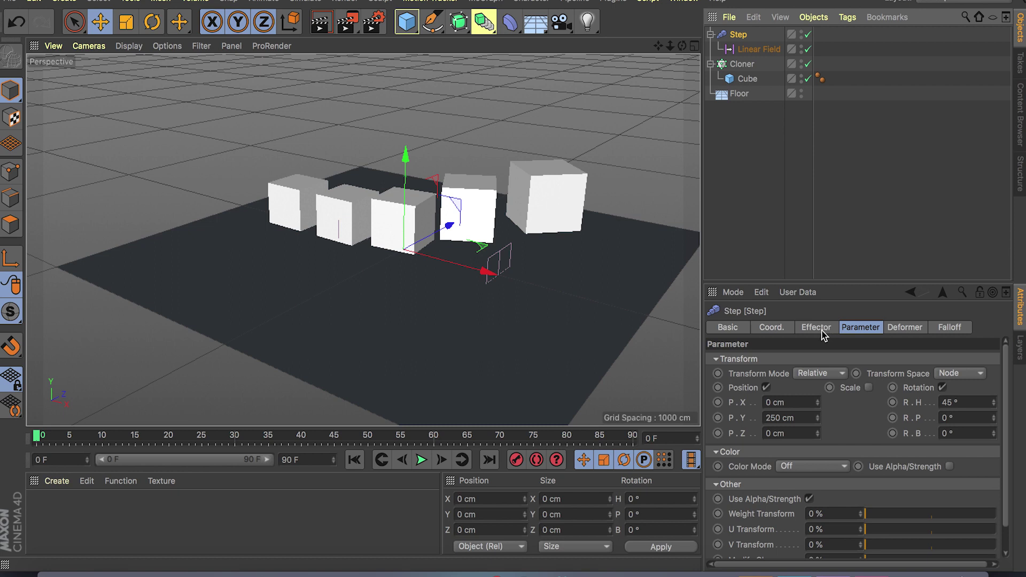
- Set Step's Color Mode to Fields Color and make the Linear Field's remap colour pure red
{"action": "left_click", "coordinate": [794, 467]}
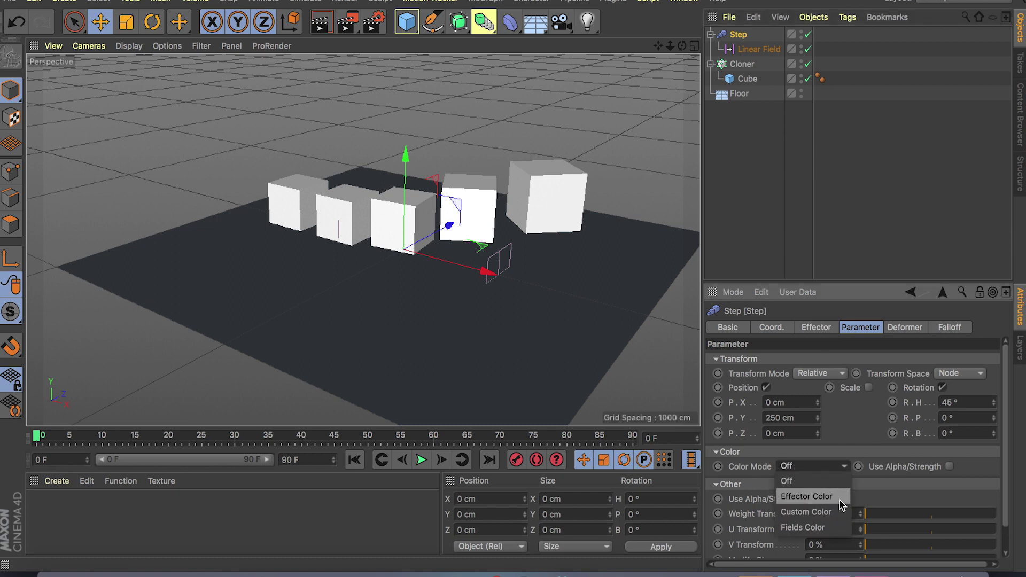
{"action": "left_click", "coordinate": [826, 528]}
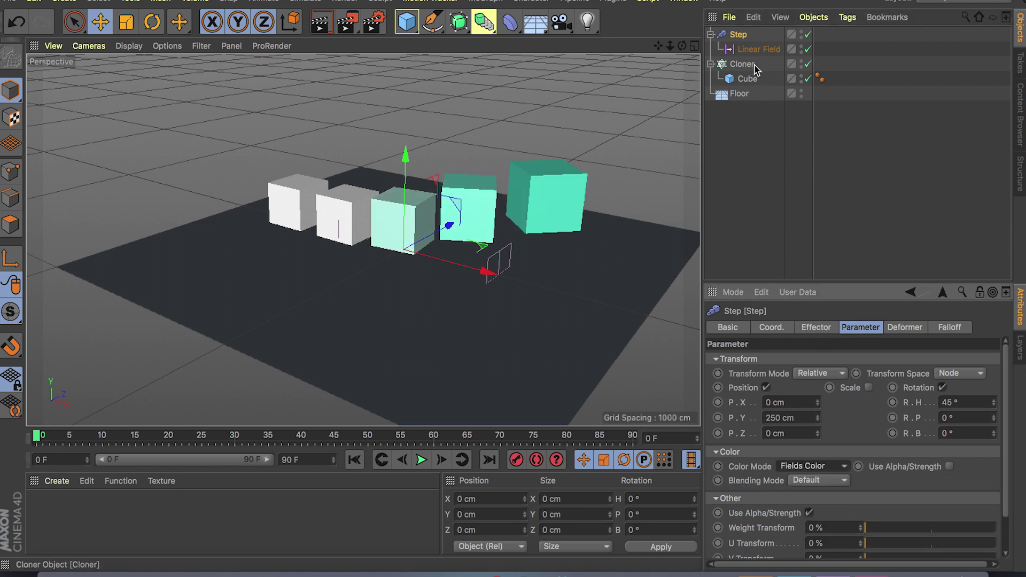
{"action": "left_click", "coordinate": [759, 49]}
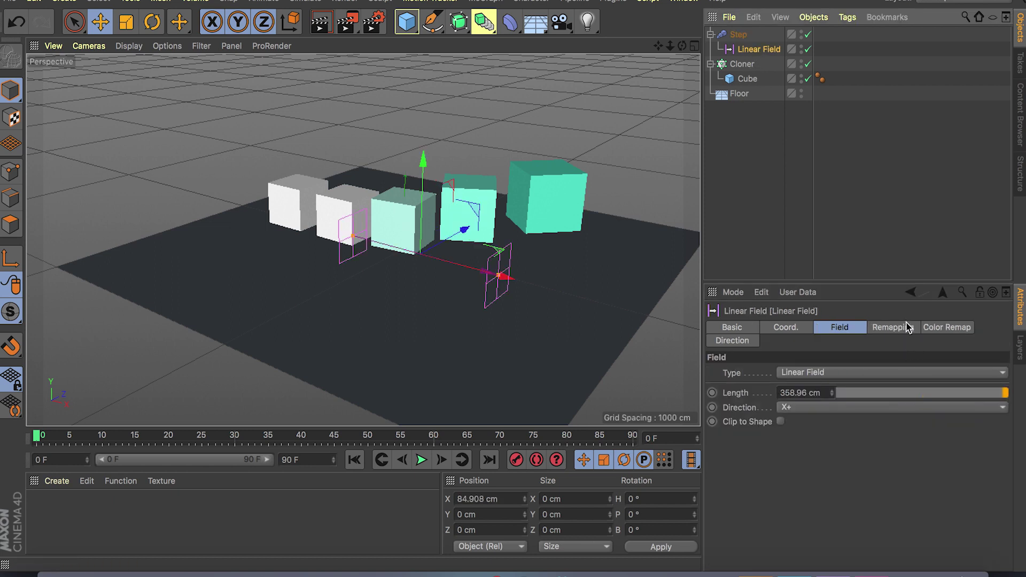
{"action": "left_click", "coordinate": [941, 328]}
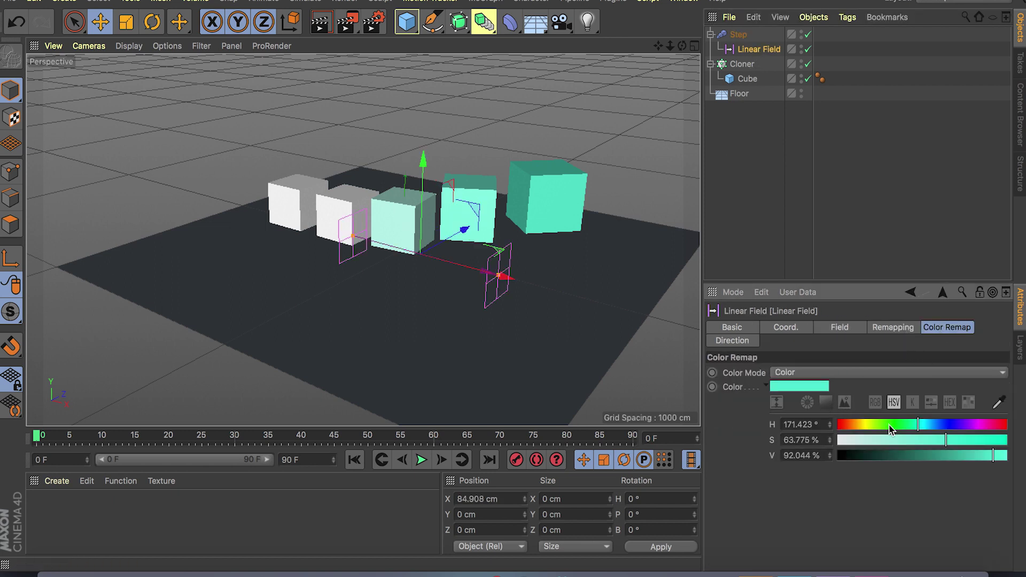
{"action": "left_click_drag", "start_coordinate": [908, 426], "coordinate": [871, 425]}
{"action": "left_click_drag", "start_coordinate": [946, 439], "coordinate": [1007, 455]}
{"action": "left_click_drag", "start_coordinate": [871, 425], "coordinate": [828, 431]}
- Move the Linear Field to X 784.993 cm so only the end cube is tinted pink
{"action": "left_click", "coordinate": [751, 140]}
{"action": "left_click", "coordinate": [756, 50]}
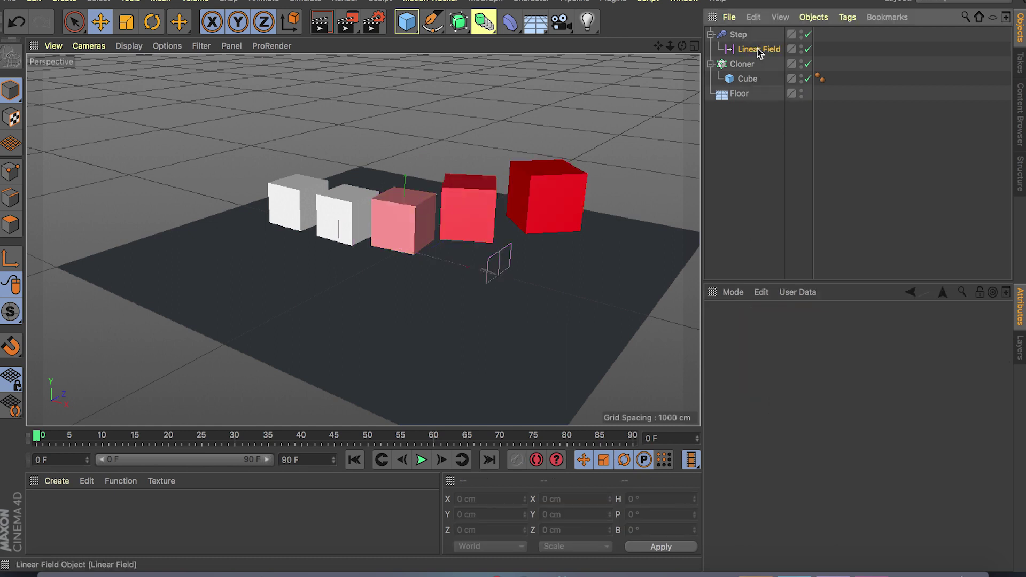
{"action": "left_click_drag", "start_coordinate": [492, 227], "coordinate": [513, 290], "text": "alt"}
{"action": "left_click_drag", "start_coordinate": [588, 289], "coordinate": [689, 223]}
{"action": "left_click_drag", "start_coordinate": [689, 223], "coordinate": [514, 268], "text": "alt"}
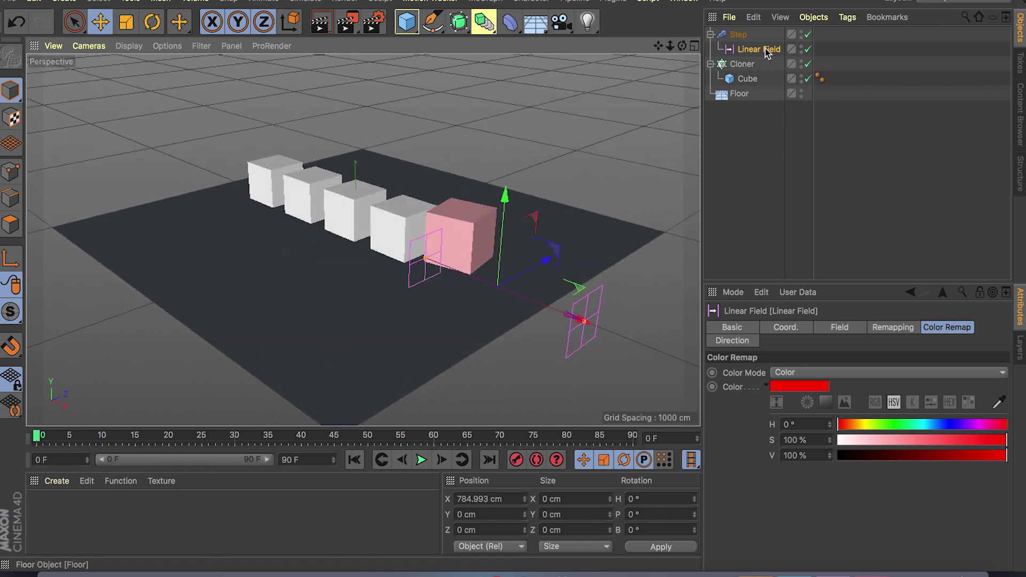
{"action": "left_click", "coordinate": [888, 328]}
- Switch the Linear Field's remapping contour mode to Curve
{"action": "left_click_drag", "start_coordinate": [1008, 371], "coordinate": [1010, 403]}
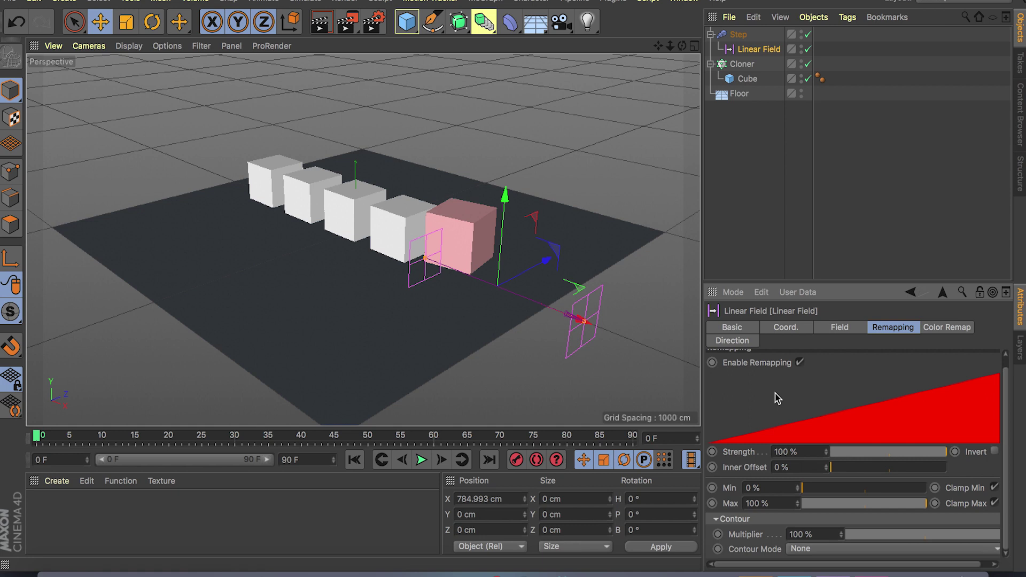
{"action": "left_click", "coordinate": [810, 551]}
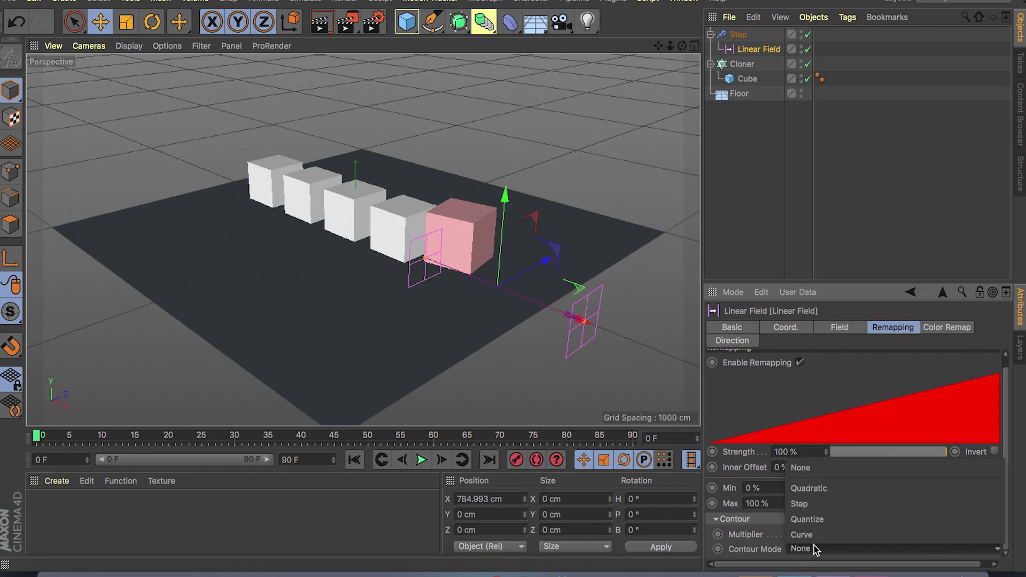
{"action": "left_click", "coordinate": [818, 539]}
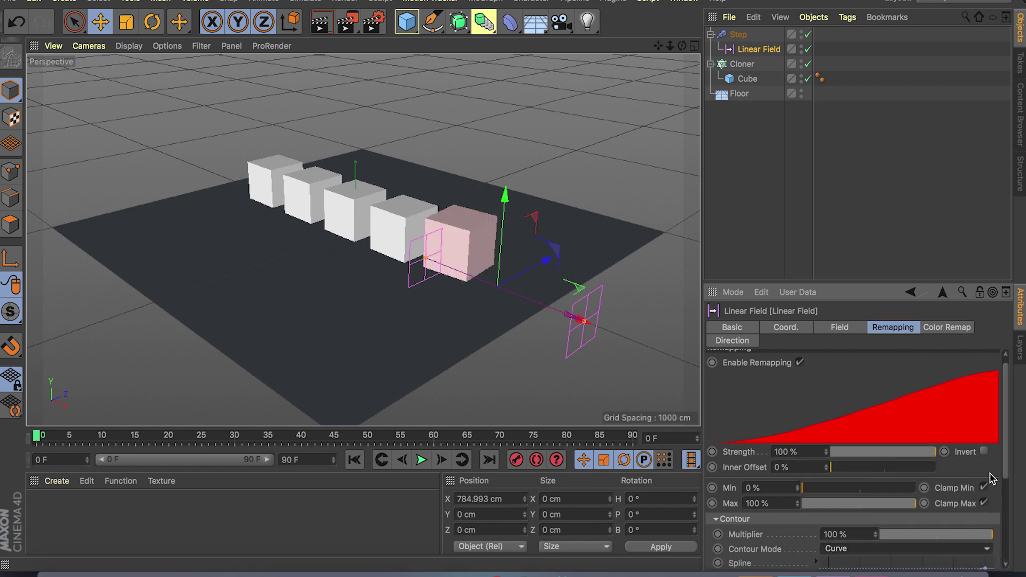
{"action": "left_click_drag", "start_coordinate": [1005, 457], "coordinate": [1005, 538]}
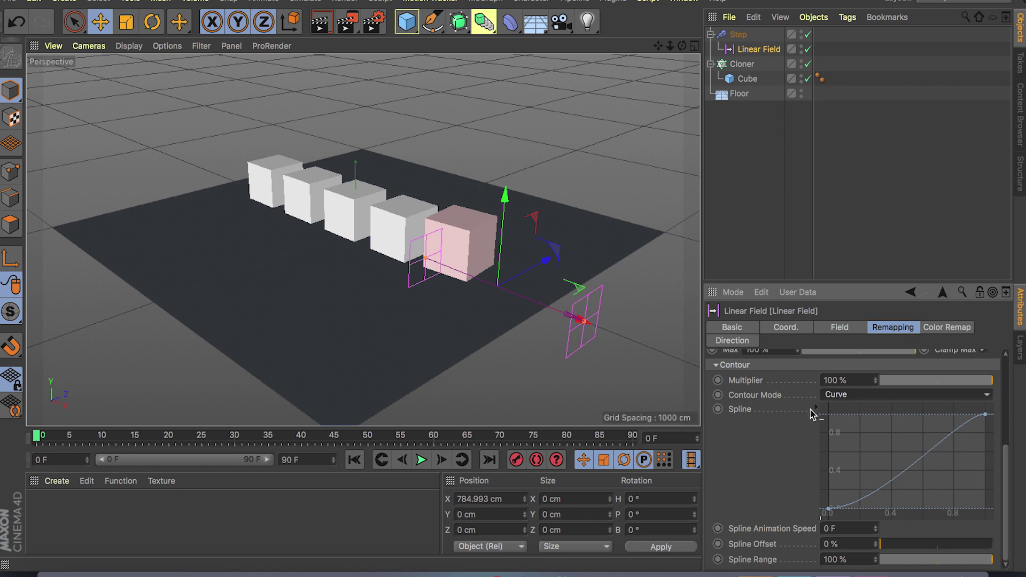
{"action": "mouse_move", "coordinate": [986, 415]}
{"action": "left_mouse_down"}
{"action": "mouse_move", "coordinate": [963, 516]}
{"action": "mouse_move", "coordinate": [993, 436]}
{"action": "mouse_move", "coordinate": [988, 416]}
{"action": "left_mouse_up"}
{"action": "left_click_drag", "start_coordinate": [991, 466], "coordinate": [1005, 556]}
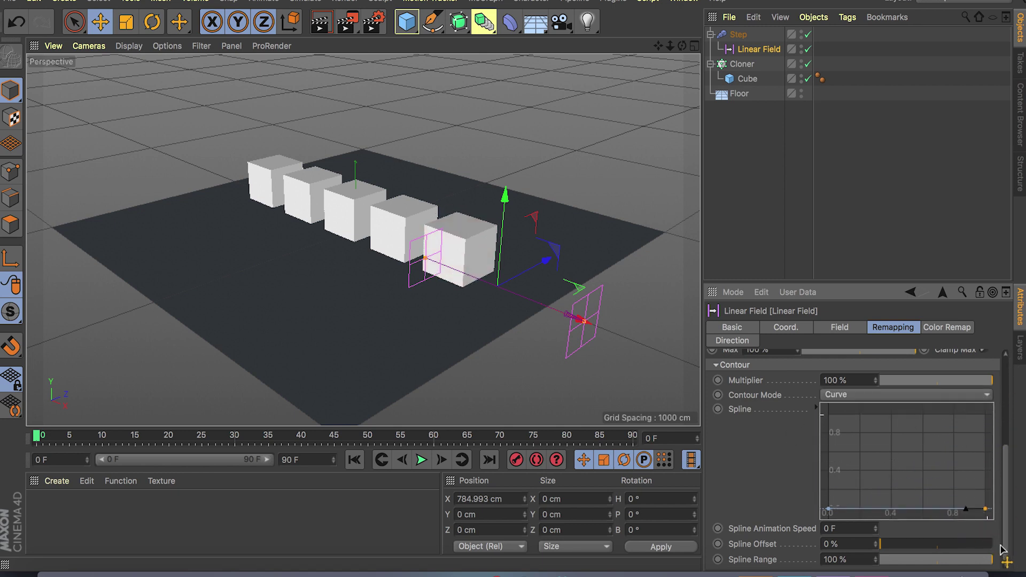
- Shape the remap curve into two narrow peaks by adding and dragging points
{"action": "left_click", "coordinate": [864, 509], "text": "ctrl"}
{"action": "left_click_drag", "start_coordinate": [864, 510], "coordinate": [856, 390]}
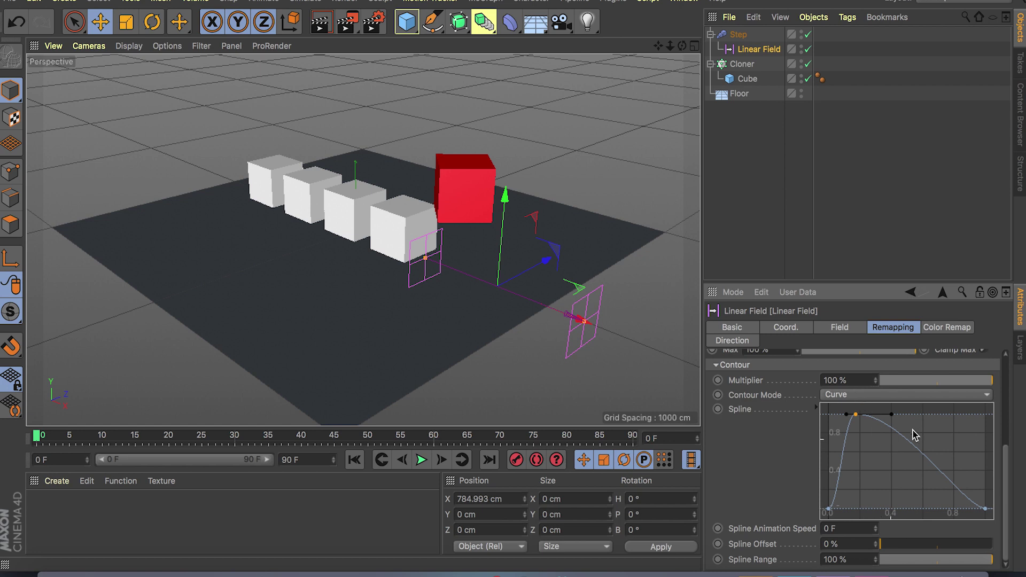
{"action": "left_click_drag", "start_coordinate": [889, 428], "coordinate": [865, 517], "text": "ctrl"}
{"action": "left_click_drag", "start_coordinate": [930, 516], "coordinate": [906, 415], "text": "ctrl"}
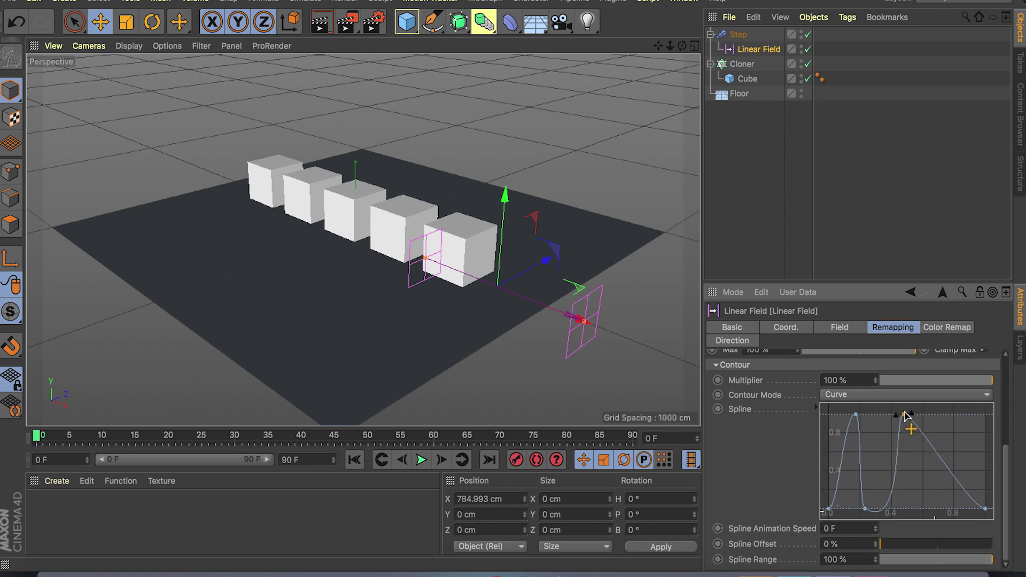
{"action": "left_click_drag", "start_coordinate": [933, 453], "coordinate": [929, 516], "text": "ctrl"}
{"action": "left_click_drag", "start_coordinate": [905, 417], "coordinate": [907, 419]}
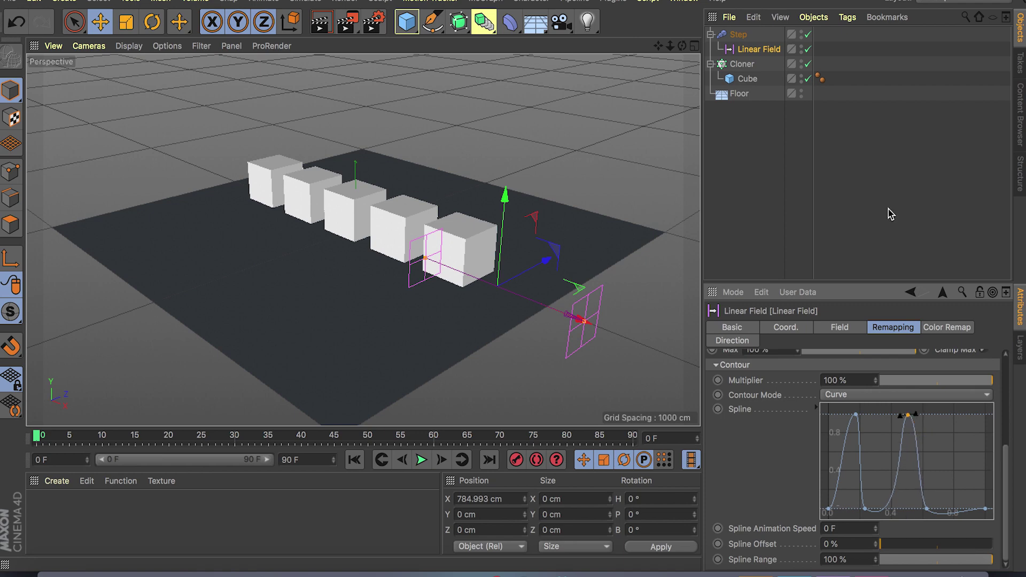
- Move the Linear Field to X 231.587 cm so the third cube turns red and fourth pink
{"action": "left_click_drag", "start_coordinate": [566, 294], "coordinate": [581, 310], "text": "alt"}
{"action": "left_click_drag", "start_coordinate": [523, 302], "coordinate": [479, 298]}
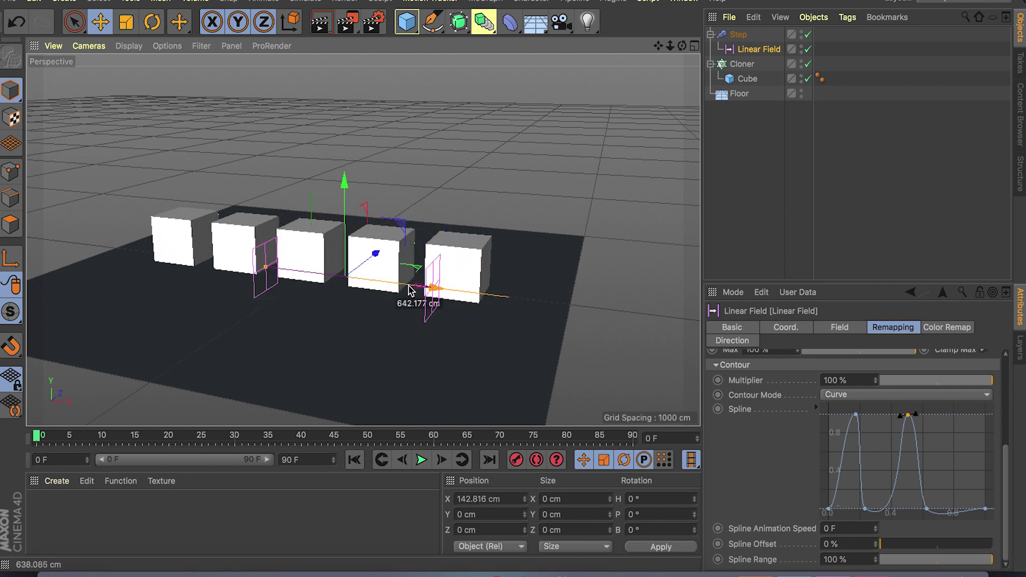
{"action": "left_click_drag", "start_coordinate": [340, 283], "coordinate": [436, 313]}
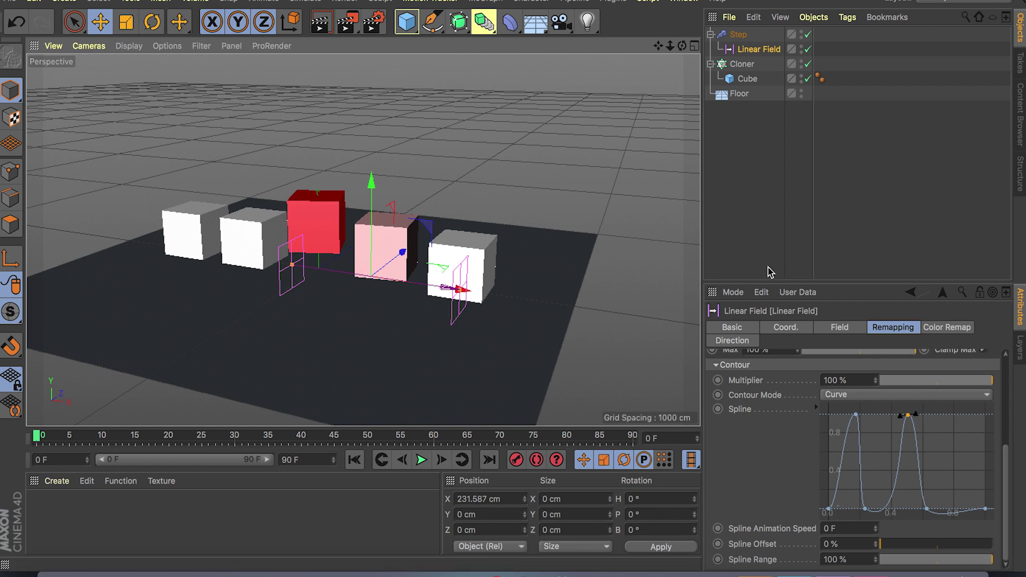
{"action": "left_click_drag", "start_coordinate": [1004, 478], "coordinate": [1001, 348]}
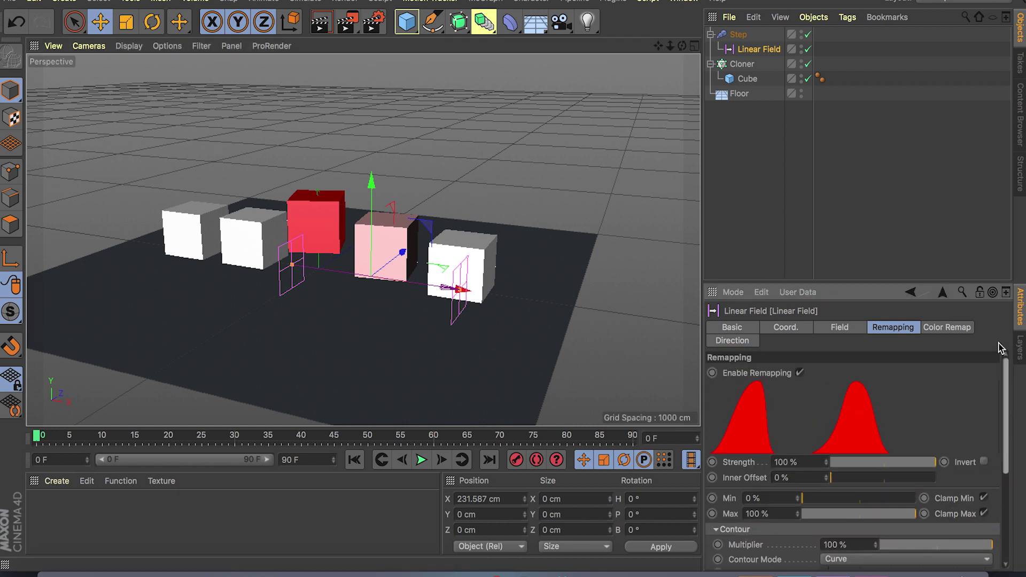
- Turn the field into a 1077.53 cm Spherical Field positioned at X 302.696 cm
{"action": "left_click", "coordinate": [840, 327]}
{"action": "left_click", "coordinate": [847, 374]}
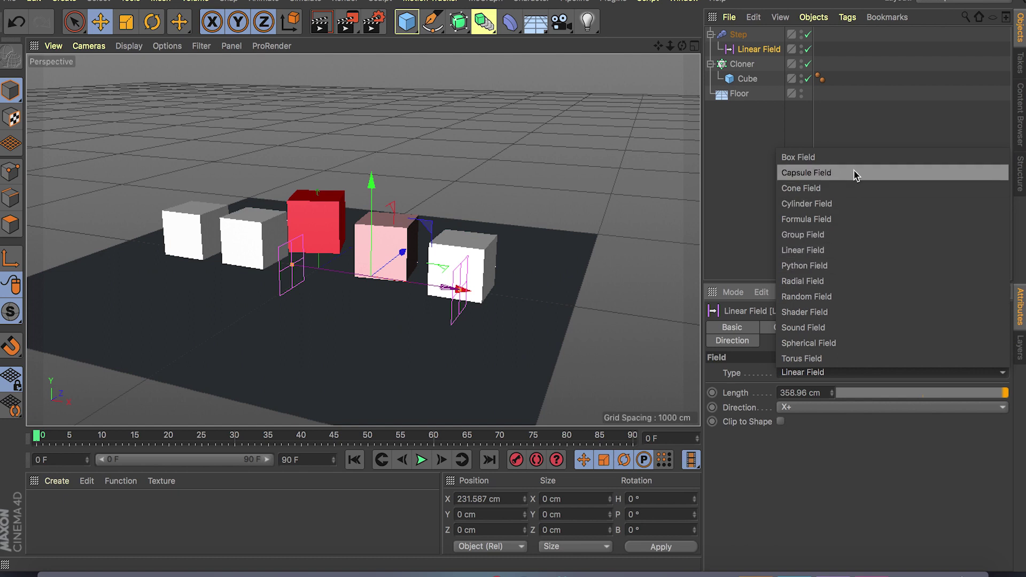
{"action": "left_click", "coordinate": [812, 343]}
{"action": "left_click_drag", "start_coordinate": [417, 285], "coordinate": [602, 291]}
{"action": "scroll", "coordinate": [602, 291], "scroll_direction": "down", "scroll_amount": 2}
{"action": "left_click_drag", "start_coordinate": [425, 290], "coordinate": [456, 335]}
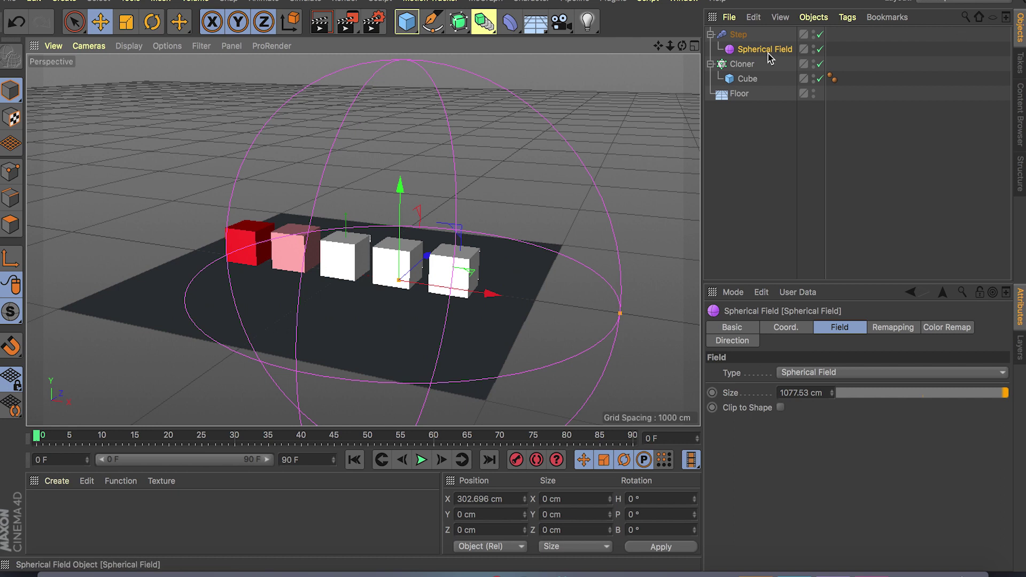
- Bring up the Spherical Field's remapping curve options on the Remapping tab
{"action": "left_click", "coordinate": [908, 328]}
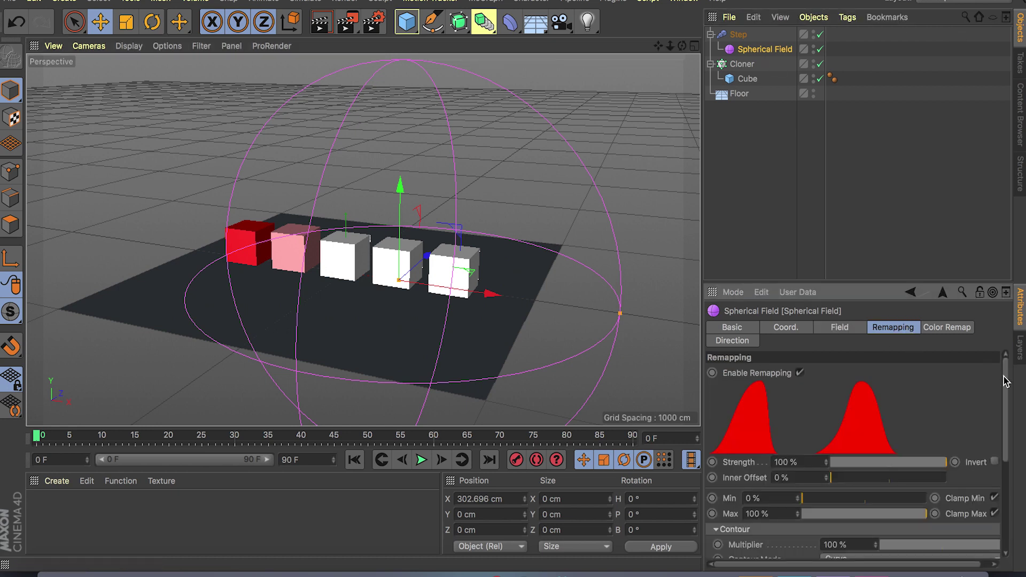
{"action": "left_click_drag", "start_coordinate": [1005, 381], "coordinate": [1006, 469]}
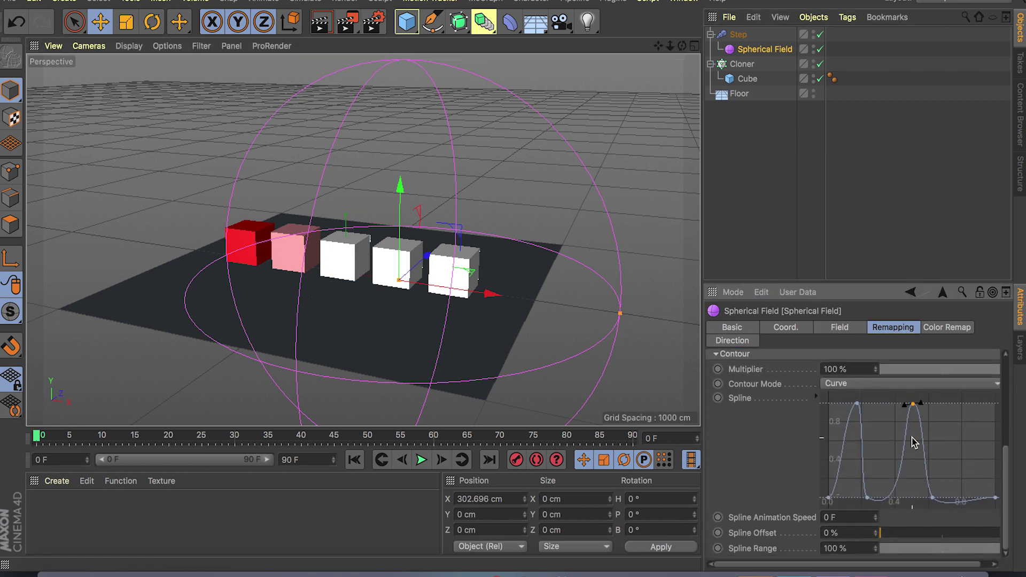
{"action": "right_click", "coordinate": [874, 451]}
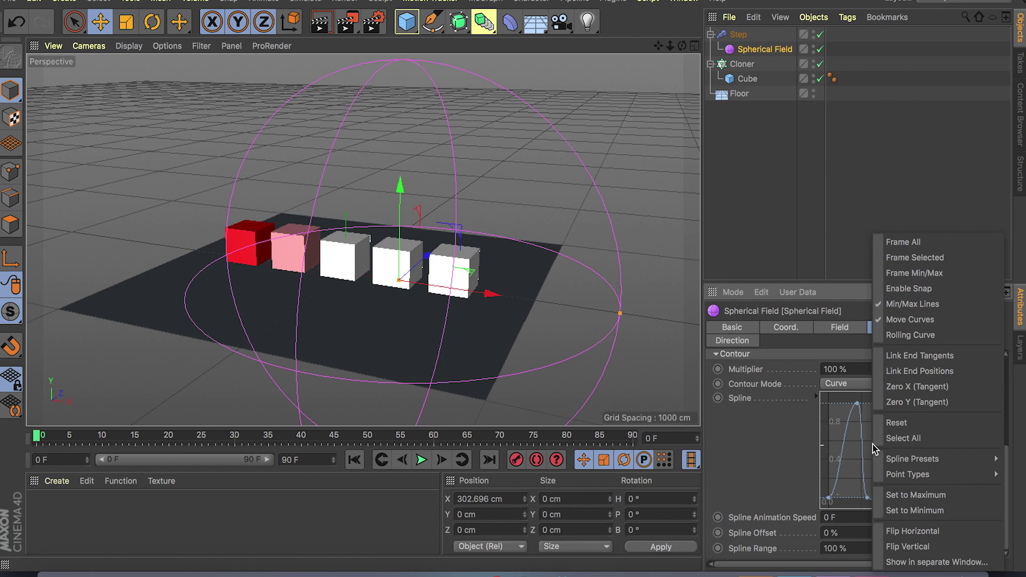
- Reset the remap curve, bend its middle point down-right, and move the field to X 419.14 cm
{"action": "left_click", "coordinate": [898, 423]}
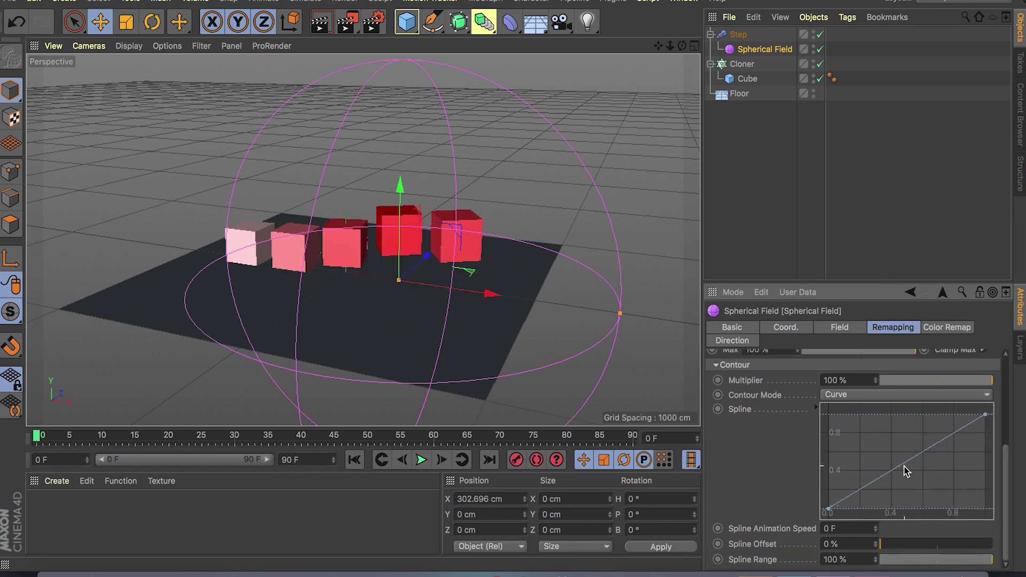
{"action": "left_click_drag", "start_coordinate": [913, 466], "coordinate": [946, 463]}
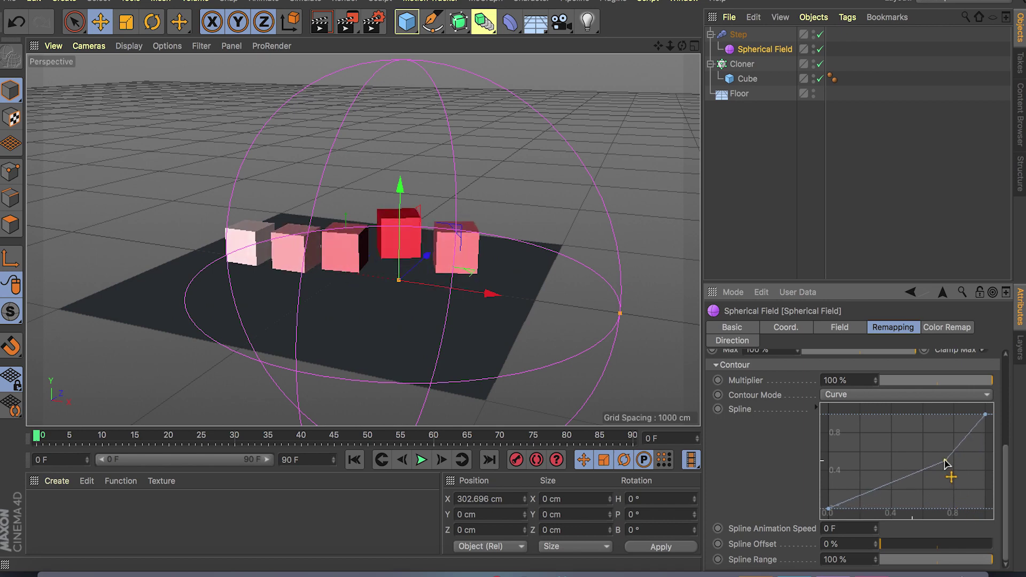
{"action": "right_click", "coordinate": [946, 463]}
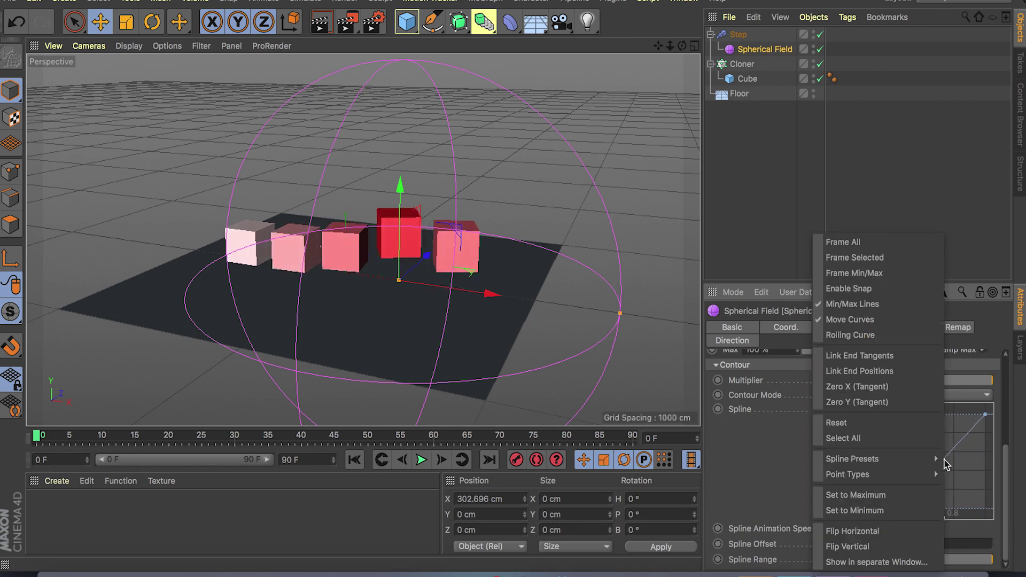
{"action": "left_click", "coordinate": [946, 463]}
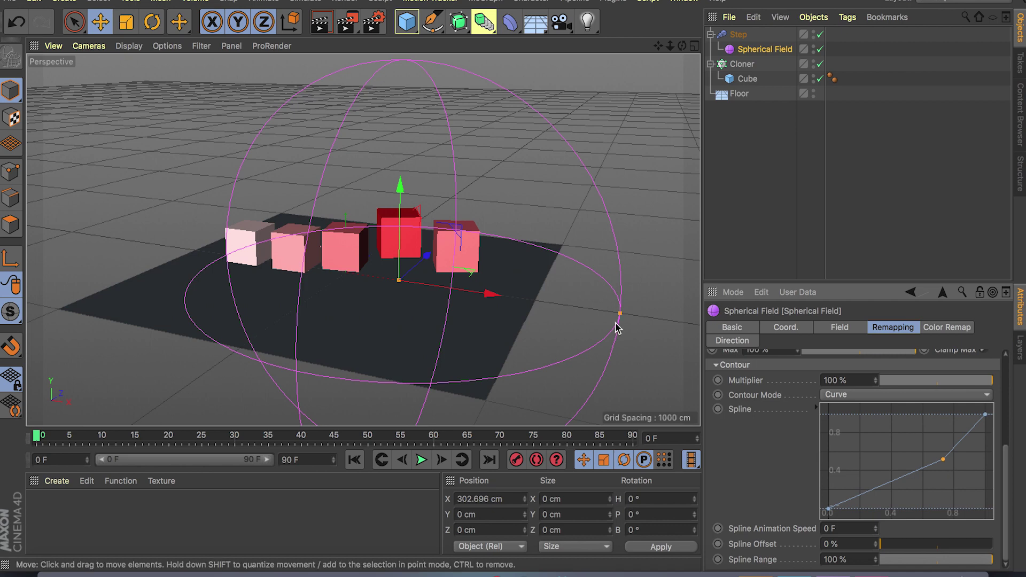
{"action": "left_click_drag", "start_coordinate": [489, 294], "coordinate": [508, 320]}
{"action": "left_click_drag", "start_coordinate": [362, 296], "coordinate": [395, 312], "text": "alt"}
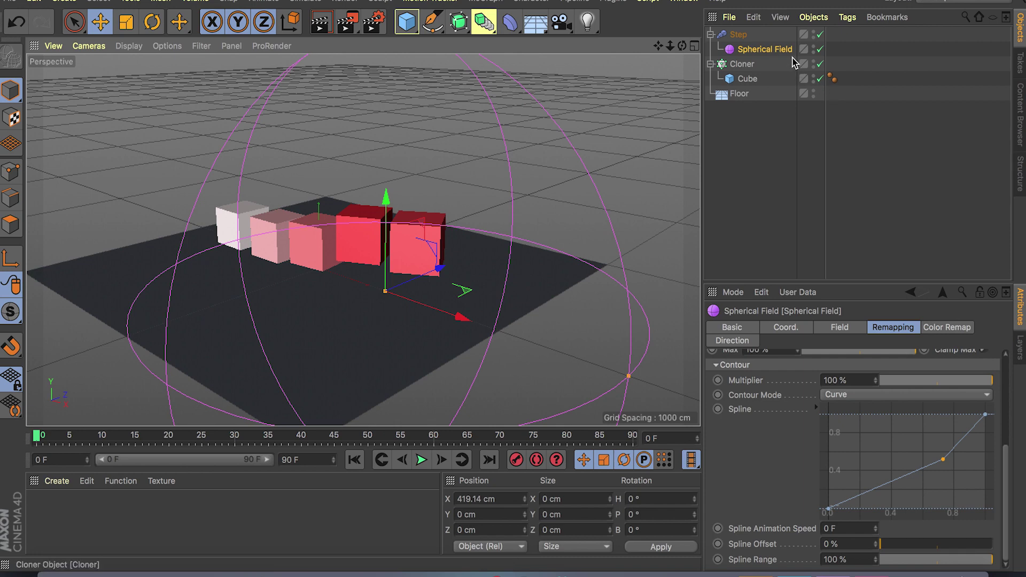
- Set the Step effector's Spherical Field layer opacity to 91%
{"action": "left_click", "coordinate": [738, 34]}
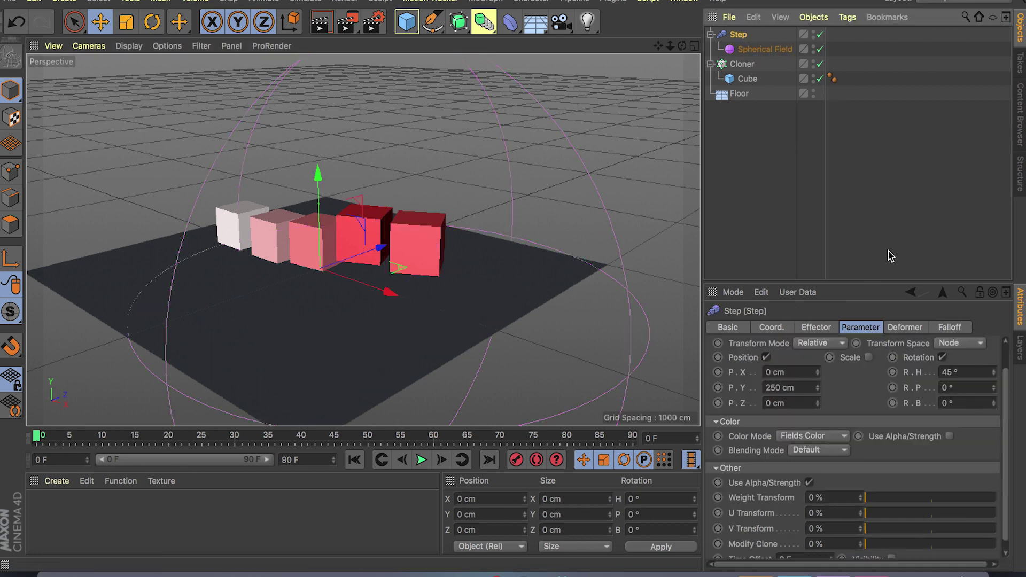
{"action": "left_click", "coordinate": [944, 327]}
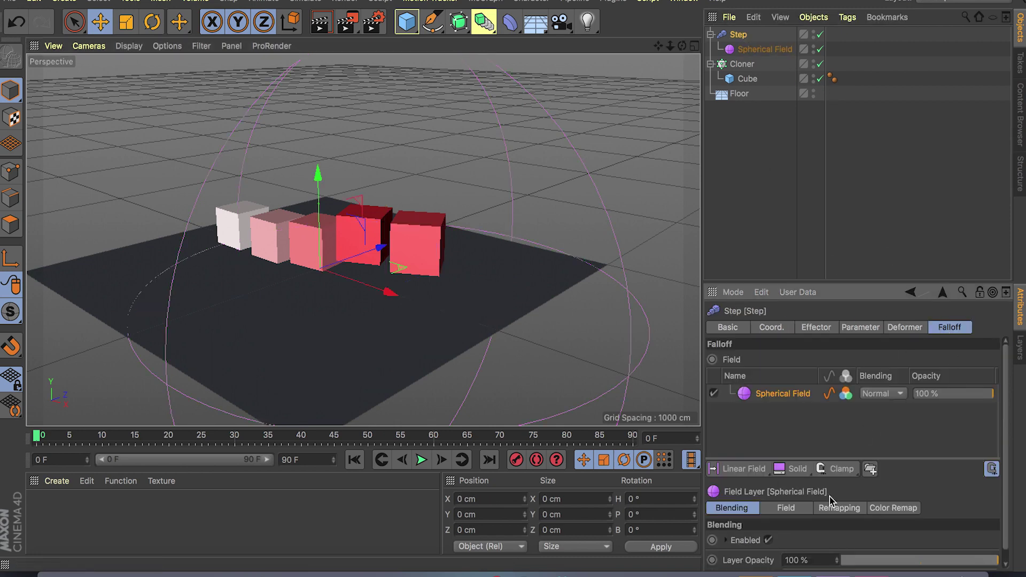
{"action": "left_click_drag", "start_coordinate": [981, 399], "coordinate": [1003, 422]}
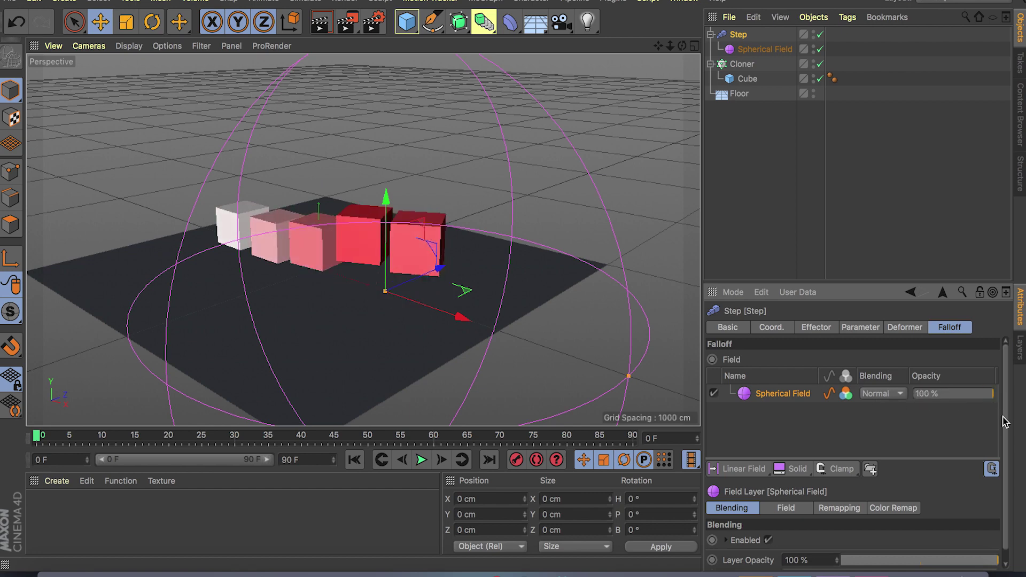
{"action": "left_click", "coordinate": [902, 394]}
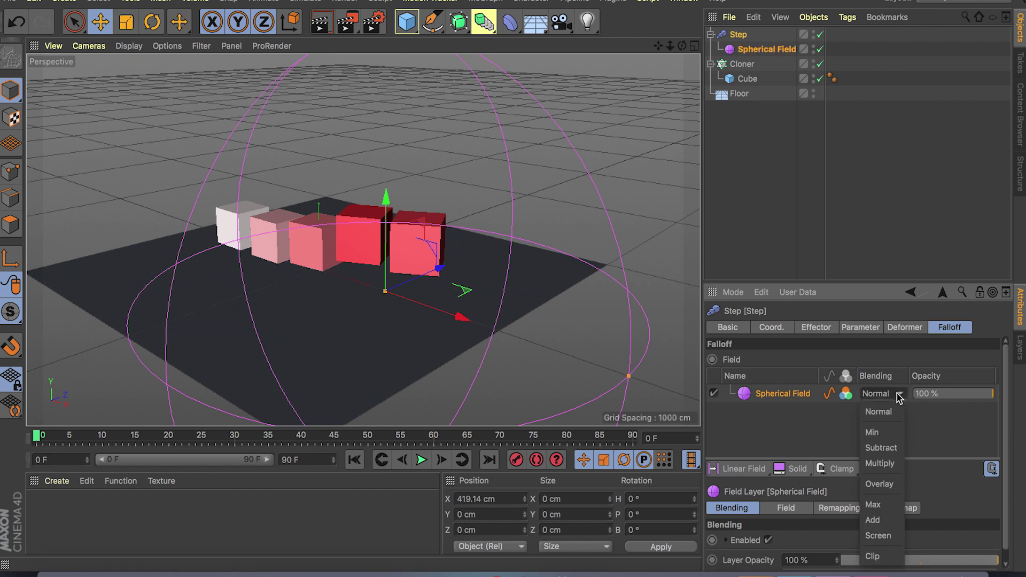
{"action": "left_click", "coordinate": [920, 426]}
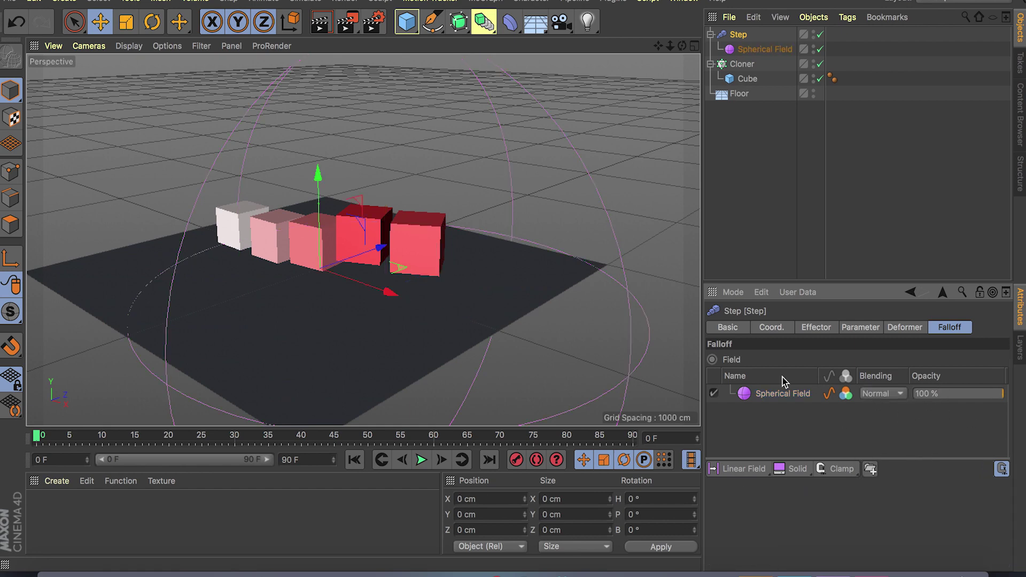
- Keep the field layer's blending at Normal and view the Step effector's Deformer settings
{"action": "mouse_move", "coordinate": [443, 289]}
{"action": "left_mouse_down", "text": "alt"}
{"action": "mouse_move", "coordinate": [414, 270]}
{"action": "mouse_move", "coordinate": [427, 302]}
{"action": "left_mouse_up", "text": "alt"}
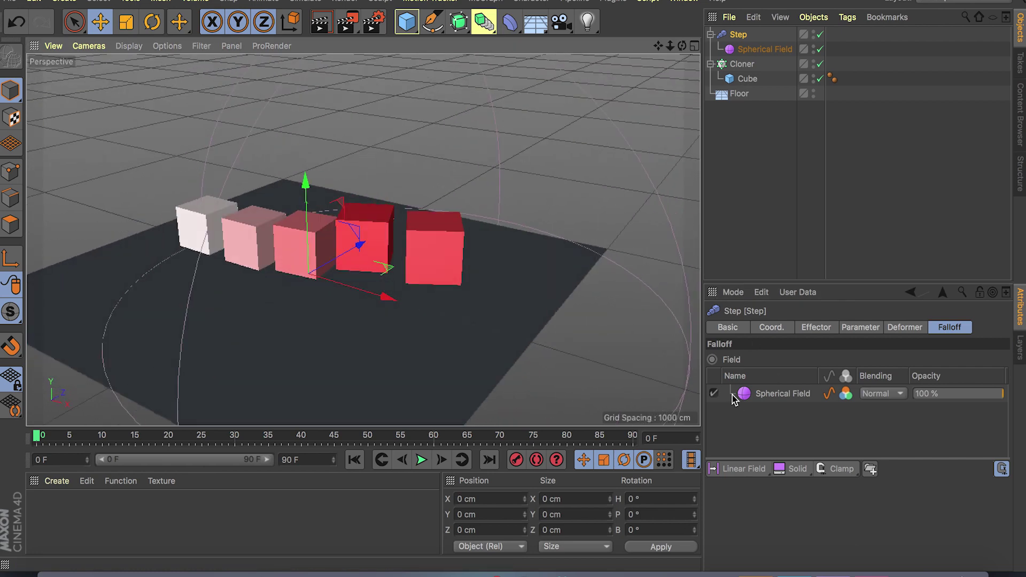
{"action": "left_click", "coordinate": [877, 394]}
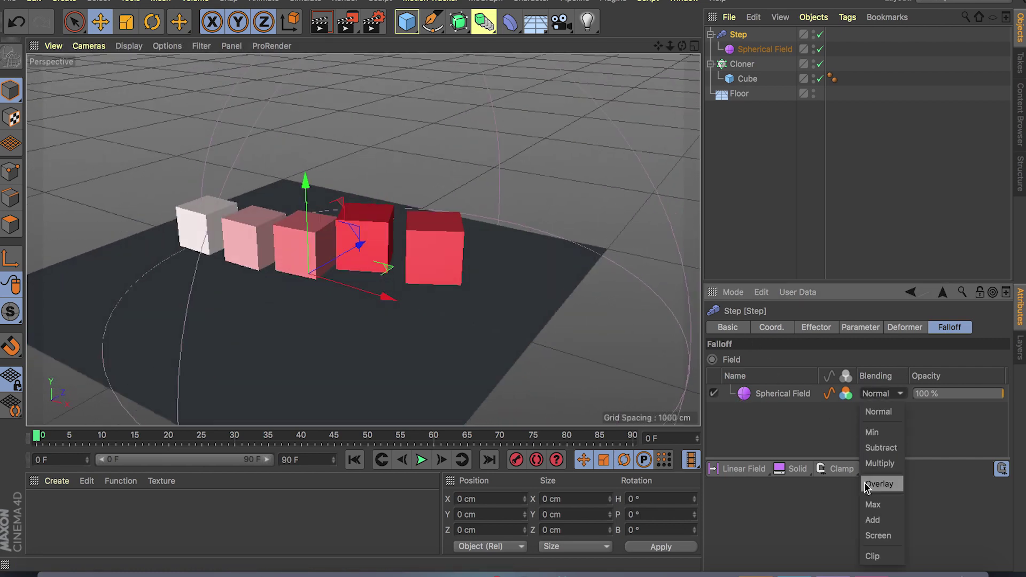
{"action": "left_click", "coordinate": [945, 425]}
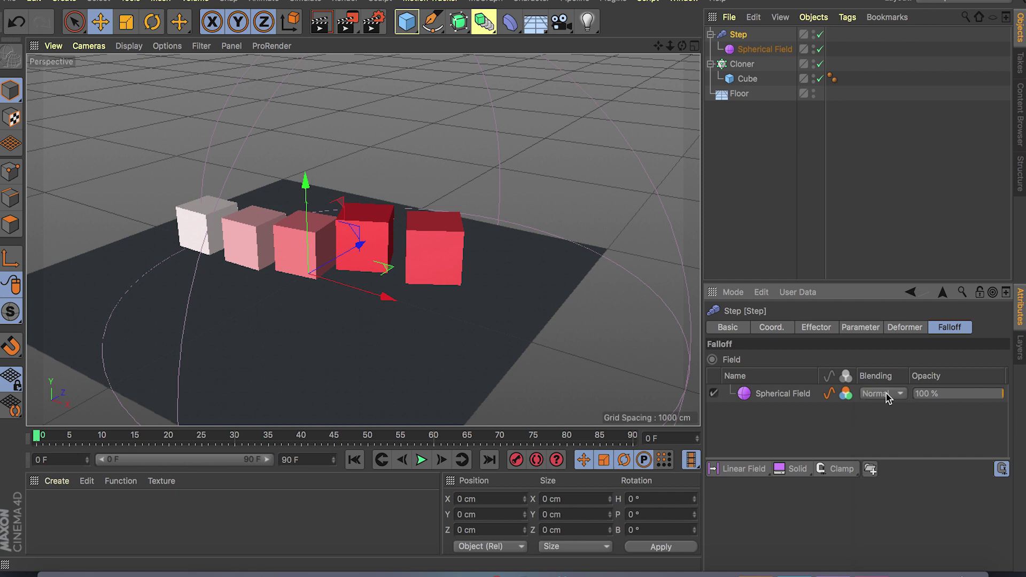
{"action": "left_click", "coordinate": [886, 394]}
{"action": "left_click", "coordinate": [921, 426]}
{"action": "left_click_drag", "start_coordinate": [961, 400], "coordinate": [997, 422]}
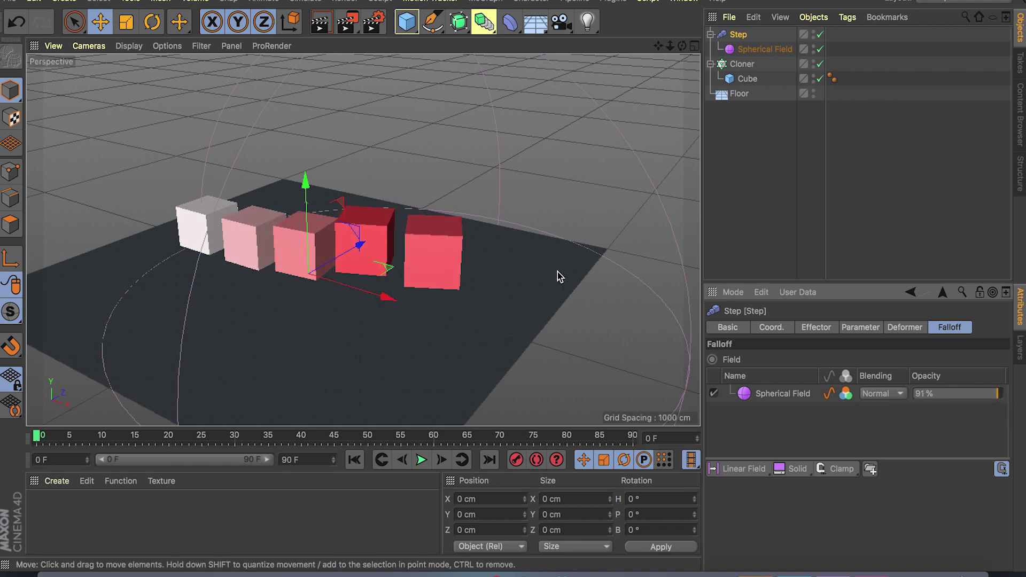
{"action": "scroll", "coordinate": [275, 277], "scroll_direction": "down", "scroll_amount": 3}
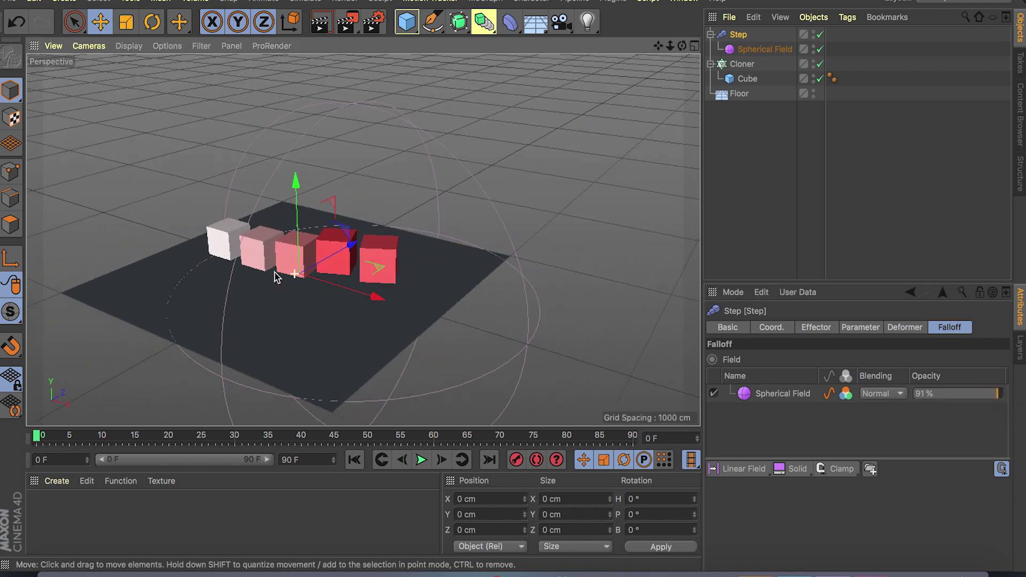
{"action": "scroll", "coordinate": [275, 277], "scroll_direction": "up", "scroll_amount": 3}
{"action": "mouse_move", "coordinate": [312, 320]}
{"action": "left_mouse_down", "text": "alt"}
{"action": "mouse_move", "coordinate": [280, 310]}
{"action": "mouse_move", "coordinate": [314, 314]}
{"action": "left_mouse_up", "text": "alt"}
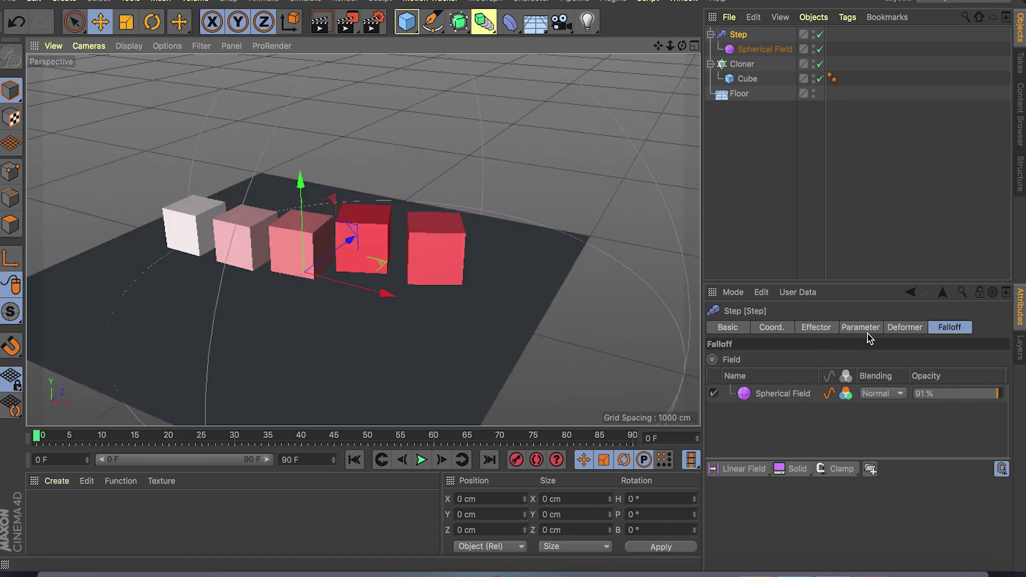
{"action": "left_click", "coordinate": [904, 328]}
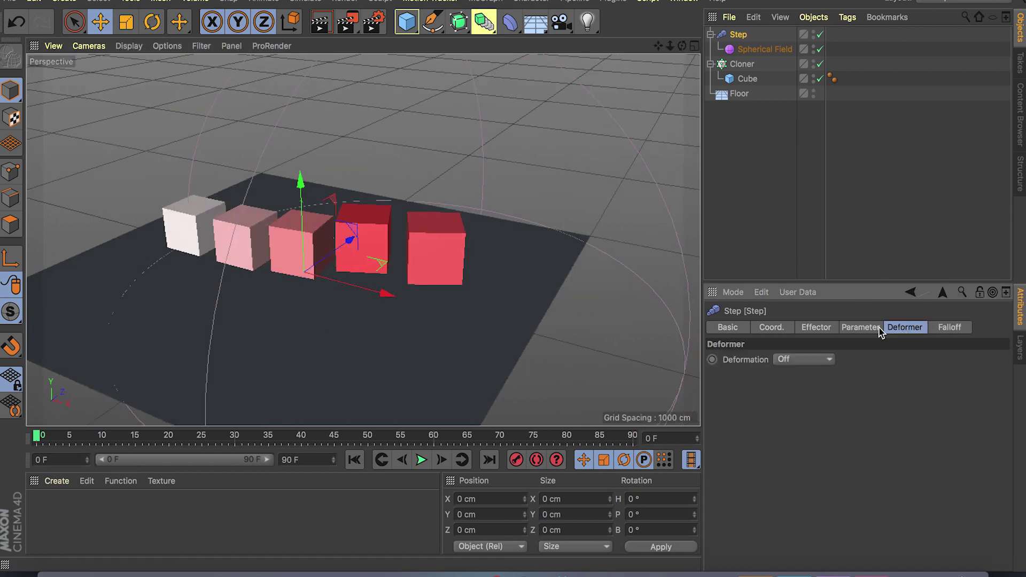
- Select the Spherical Field and test the remap spline's range and offset
{"action": "left_click", "coordinate": [862, 328]}
{"action": "scroll", "coordinate": [980, 472], "scroll_direction": "down", "scroll_amount": 3}
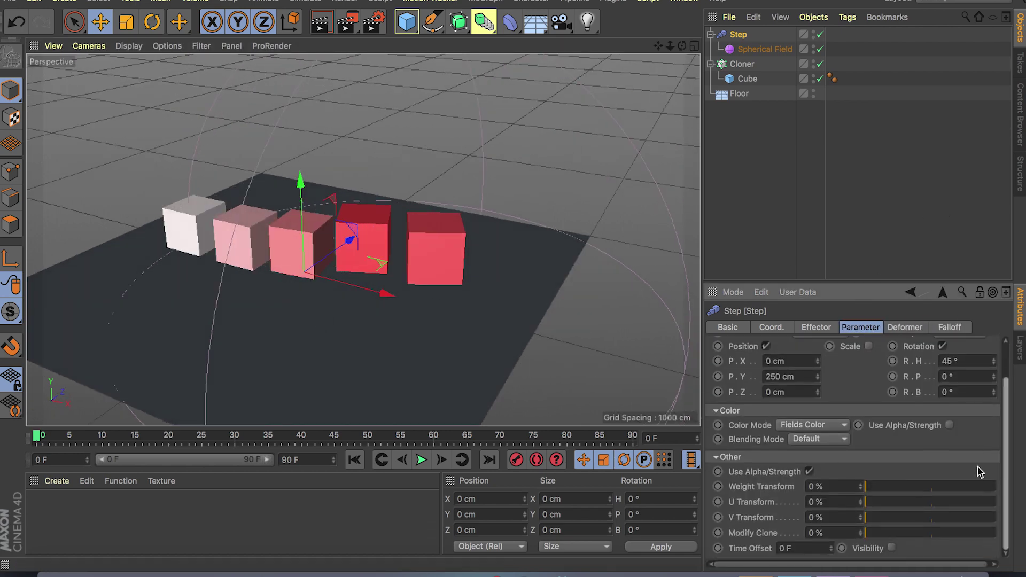
{"action": "left_click", "coordinate": [759, 49]}
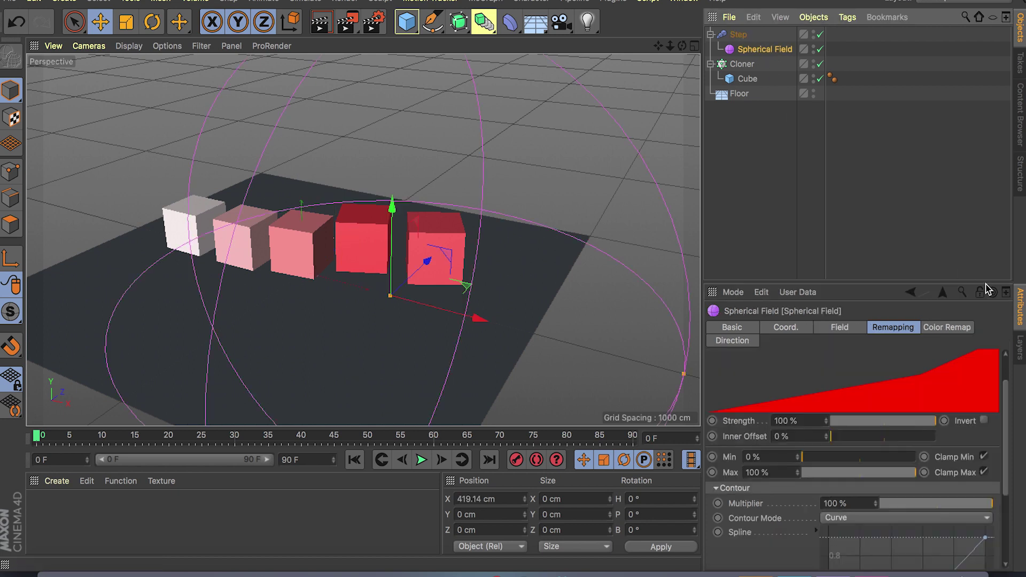
{"action": "left_click", "coordinate": [948, 328]}
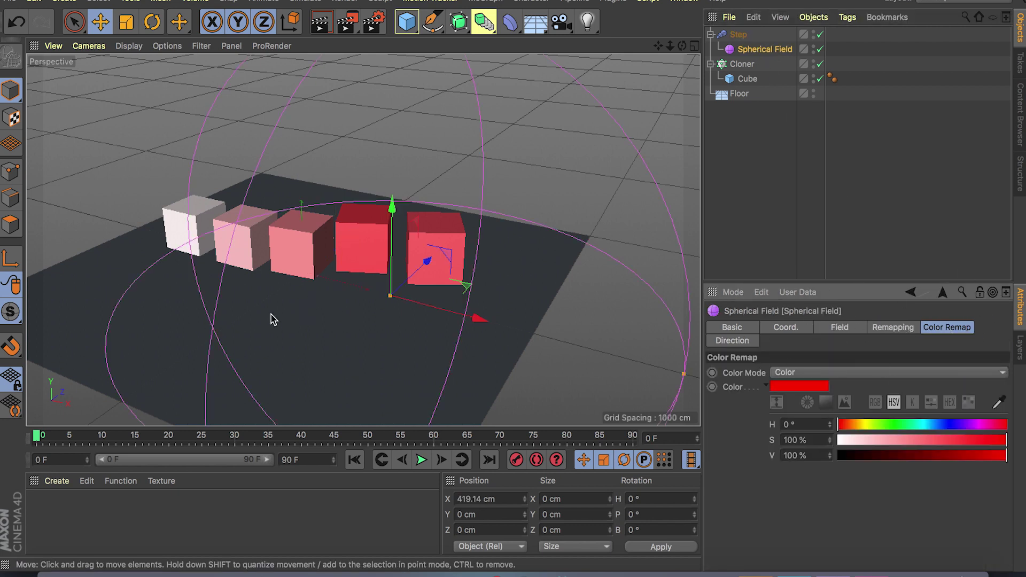
{"action": "left_click", "coordinate": [901, 328]}
{"action": "scroll", "coordinate": [970, 539], "scroll_direction": "down", "scroll_amount": 5}
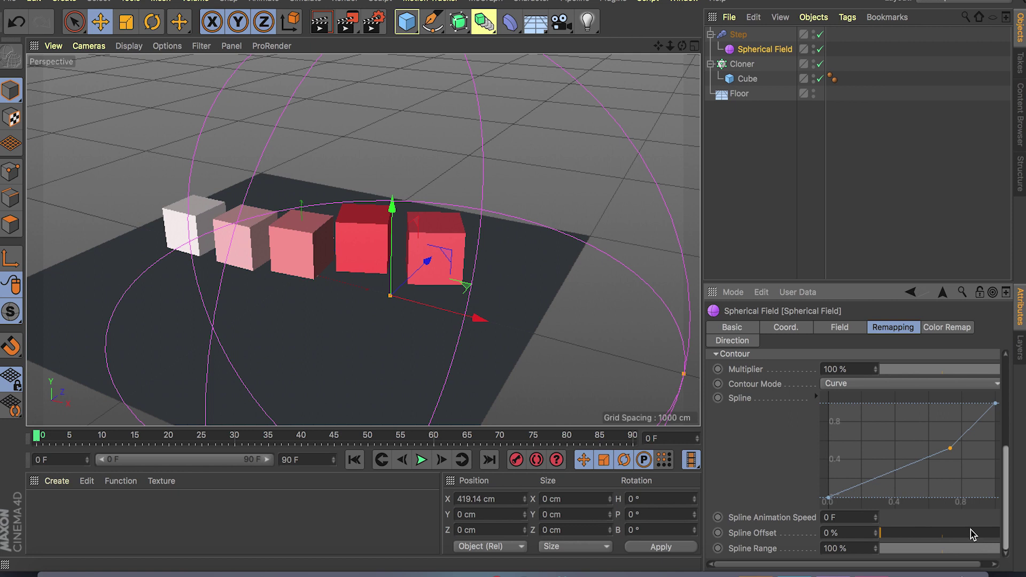
{"action": "left_click_drag", "start_coordinate": [936, 552], "coordinate": [991, 560]}
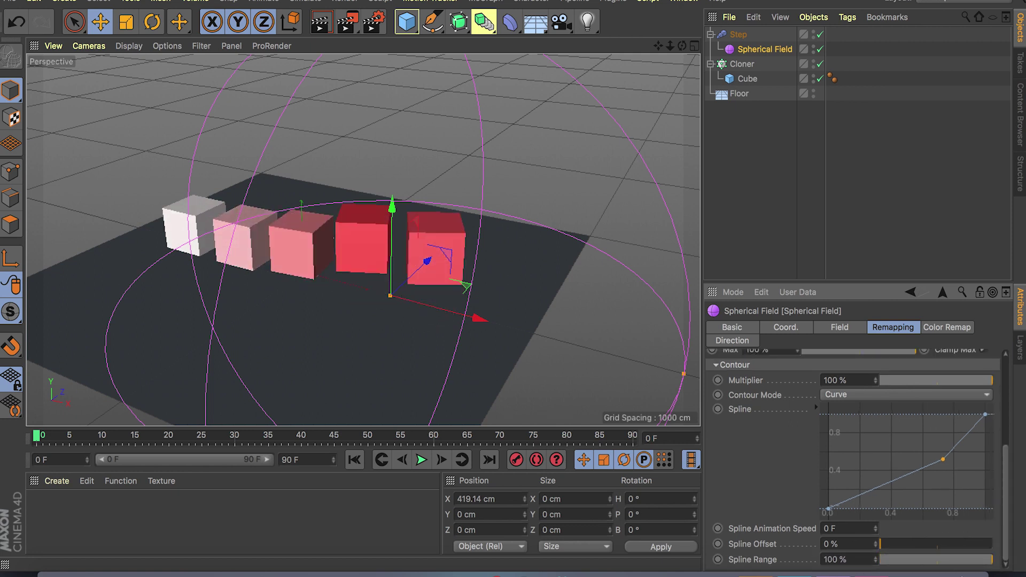
{"action": "left_click_drag", "start_coordinate": [887, 549], "coordinate": [1024, 506]}
{"action": "scroll", "coordinate": [1003, 502], "scroll_direction": "up", "scroll_amount": 3}
- Set the contour mode to Quadratic with Multiplier 100% and Curve -44%
{"action": "left_click_drag", "start_coordinate": [953, 489], "coordinate": [995, 500]}
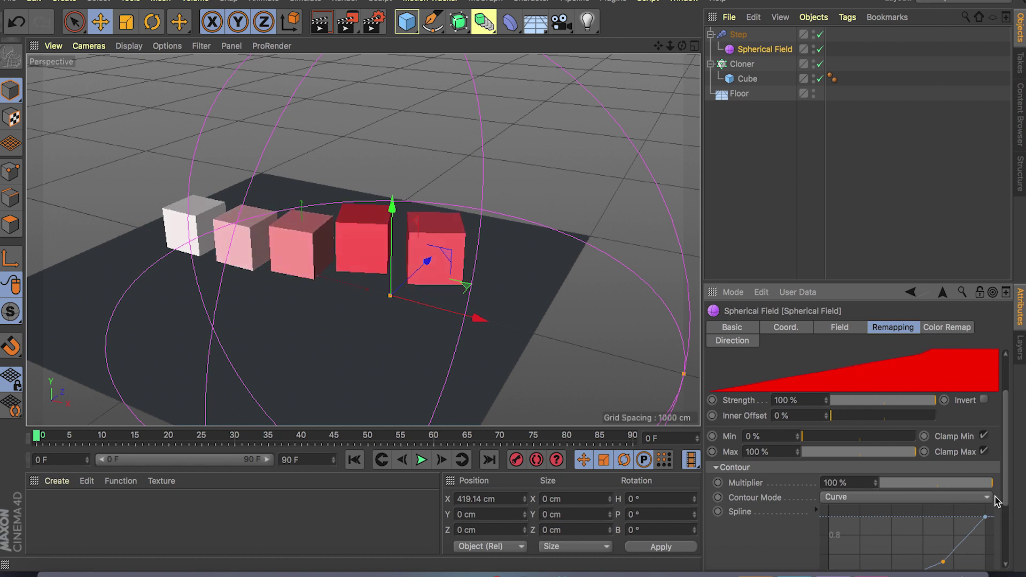
{"action": "scroll", "coordinate": [1010, 487], "scroll_direction": "up", "scroll_amount": 2}
{"action": "scroll", "coordinate": [1004, 524], "scroll_direction": "down", "scroll_amount": 6}
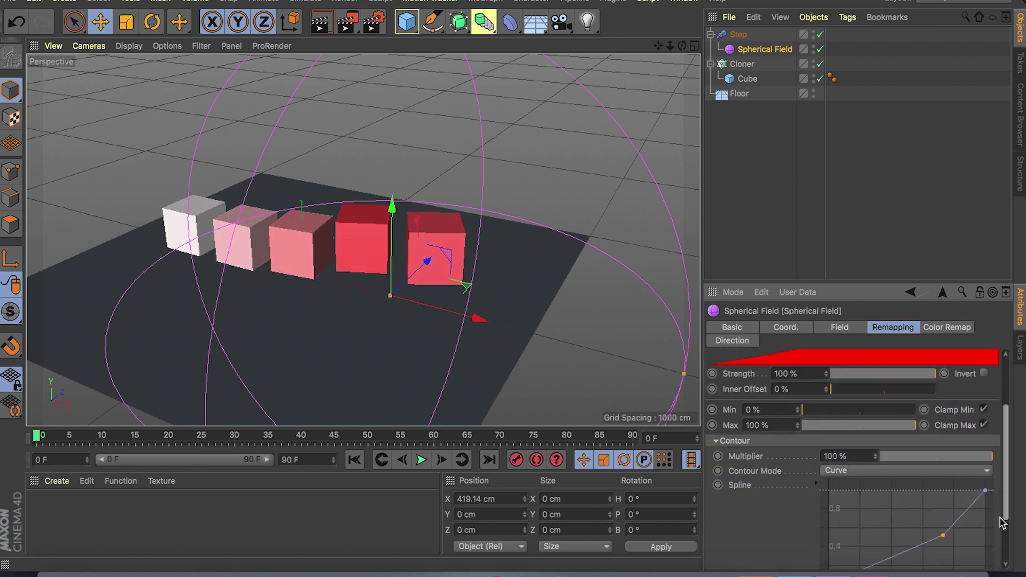
{"action": "scroll", "coordinate": [962, 513], "scroll_direction": "up", "scroll_amount": 3}
{"action": "left_click", "coordinate": [872, 469]}
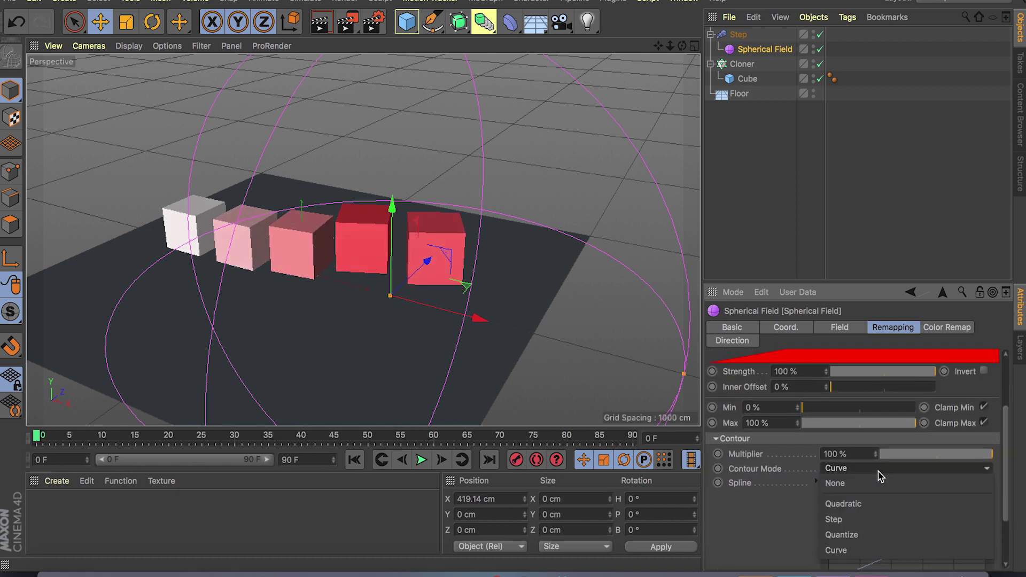
{"action": "left_click", "coordinate": [902, 502]}
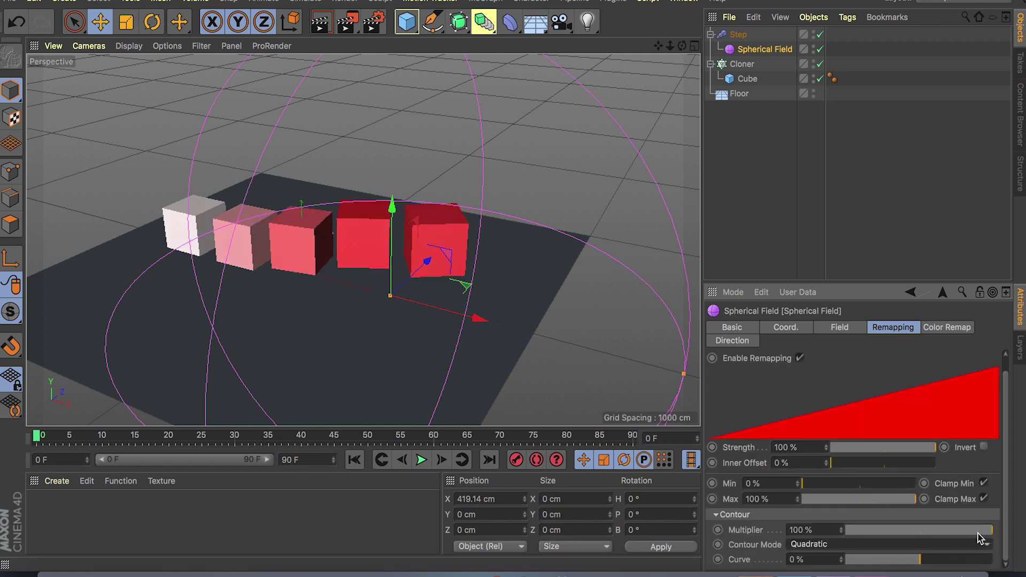
{"action": "left_click_drag", "start_coordinate": [979, 535], "coordinate": [1006, 541]}
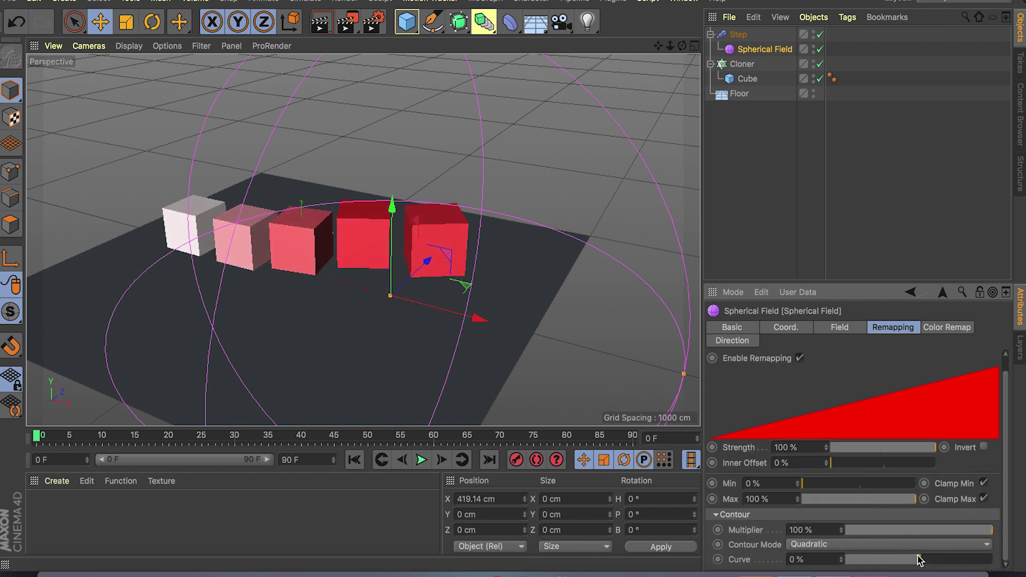
{"action": "mouse_move", "coordinate": [919, 559]}
{"action": "left_mouse_down"}
{"action": "mouse_move", "coordinate": [842, 564]}
{"action": "mouse_move", "coordinate": [909, 567]}
{"action": "mouse_move", "coordinate": [848, 575]}
{"action": "mouse_move", "coordinate": [986, 575]}
{"action": "mouse_move", "coordinate": [850, 575]}
{"action": "mouse_move", "coordinate": [908, 575]}
{"action": "left_mouse_up"}
{"action": "scroll", "coordinate": [1010, 513], "scroll_direction": "up", "scroll_amount": 1}
- Review the Spherical Field's Color Remap and Field settings
{"action": "left_click", "coordinate": [965, 328]}
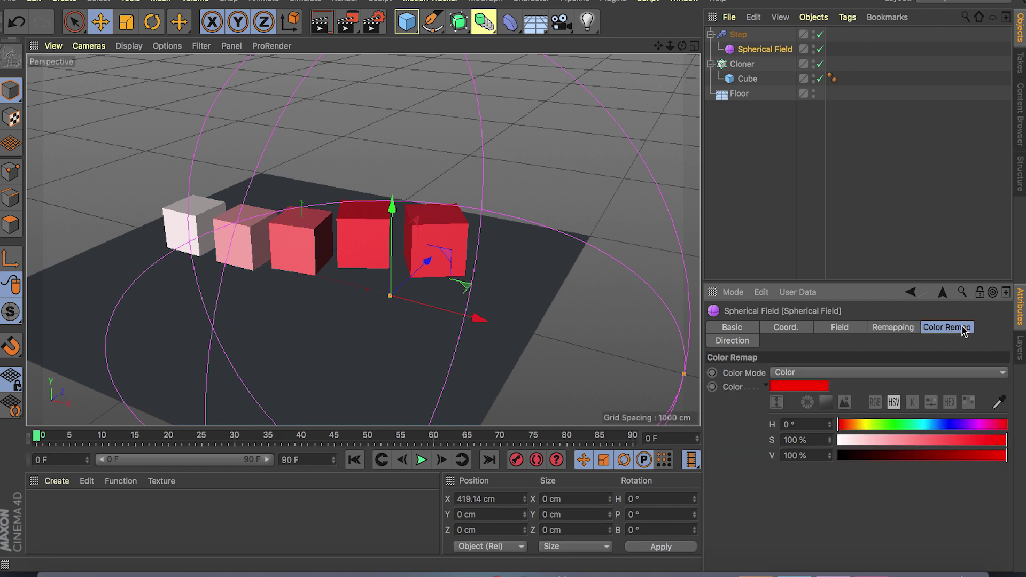
{"action": "left_click", "coordinate": [855, 328]}
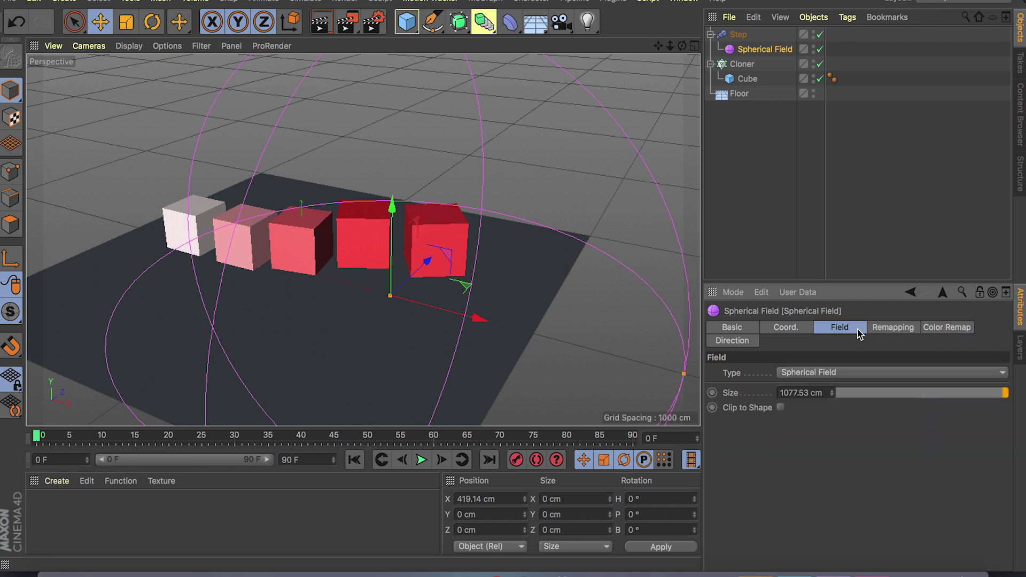
{"action": "left_click_drag", "start_coordinate": [592, 264], "coordinate": [474, 313], "text": "alt"}
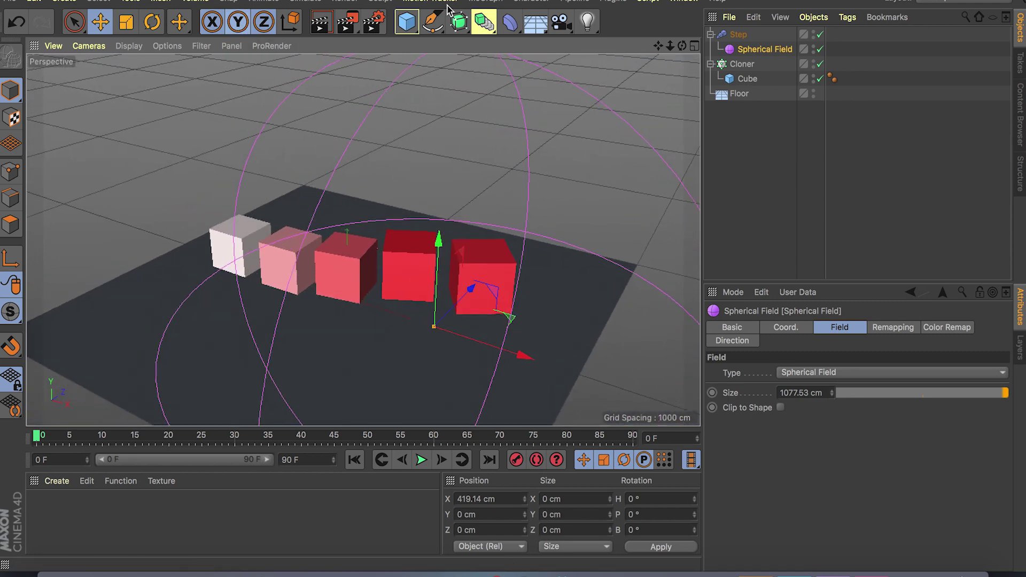
- Browse the Generators, Deformers and Simulate menus without adding anything
{"action": "left_click", "coordinate": [489, 27]}
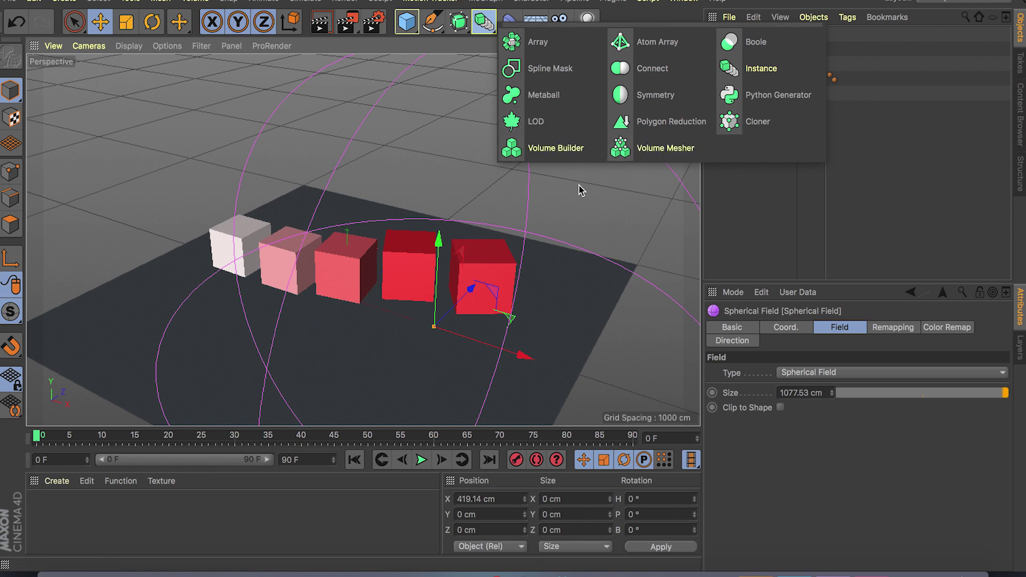
{"action": "left_click", "coordinate": [513, 27]}
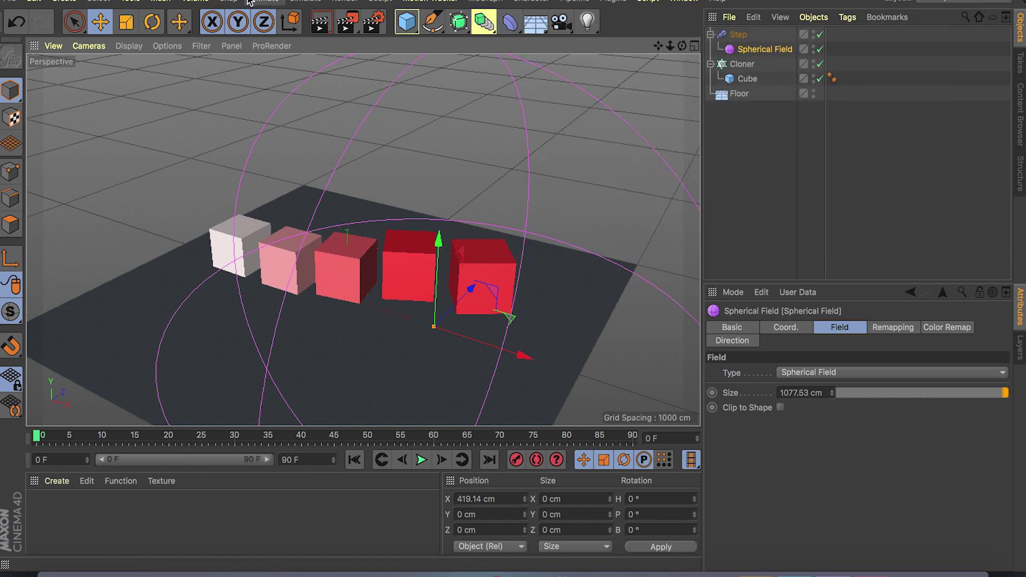
{"action": "left_click", "coordinate": [298, 3]}
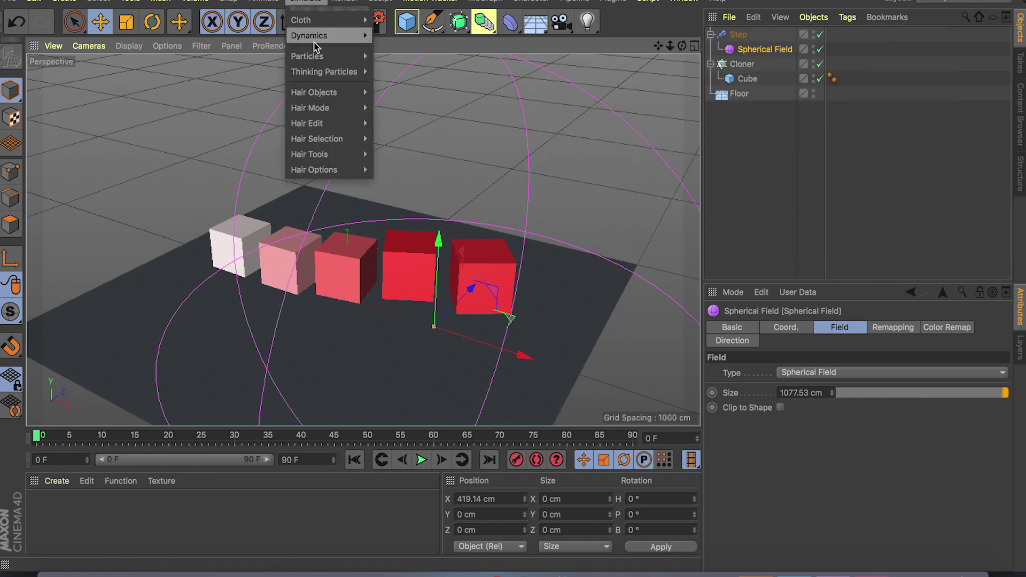
{"action": "mouse_move", "coordinate": [318, 60]}
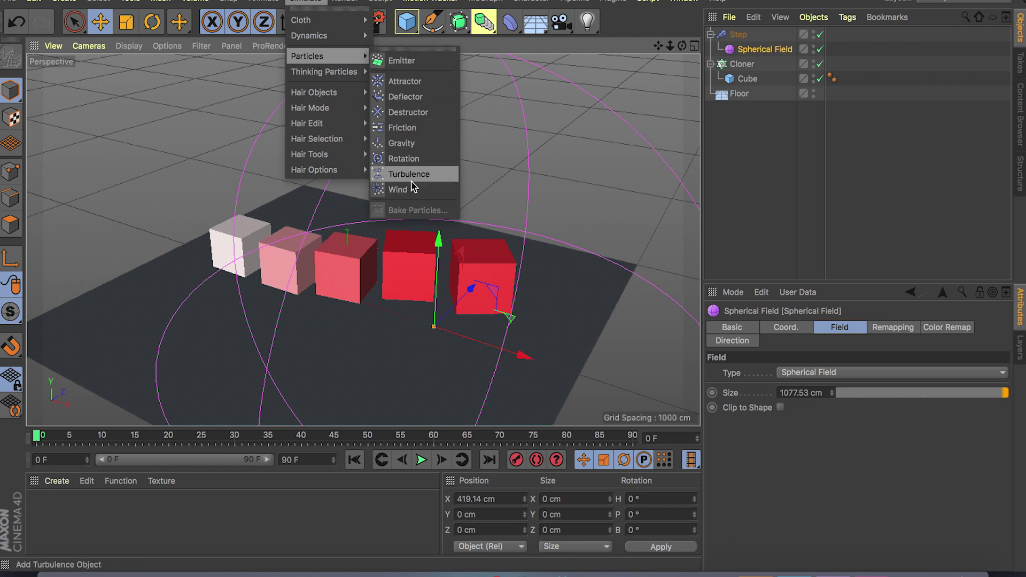
{"action": "left_click", "coordinate": [567, 178]}
- Select the Cloner to check that Step is its active effector at 100% strength
{"action": "left_click", "coordinate": [743, 64]}
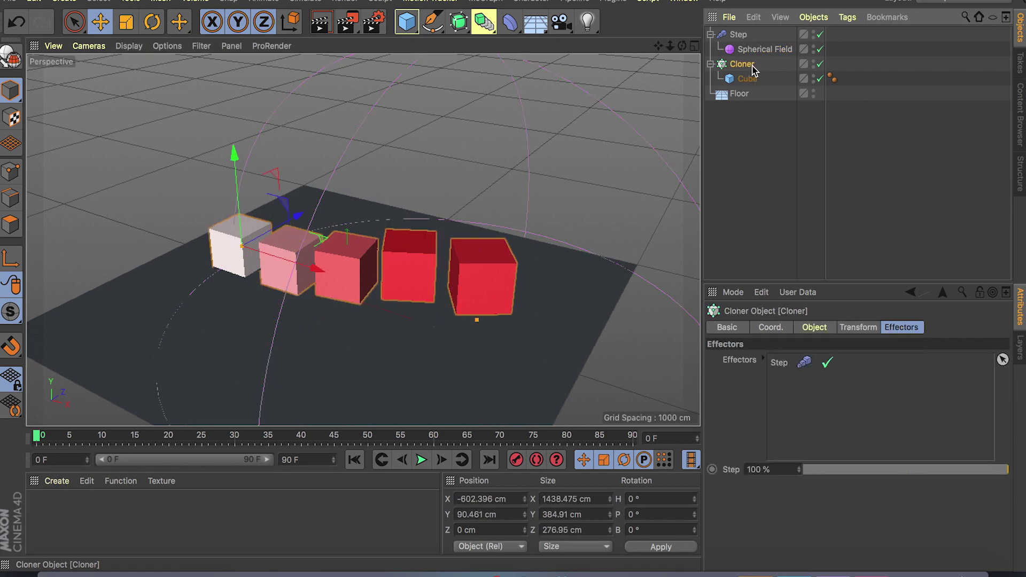
{"action": "scroll", "coordinate": [451, 283], "scroll_direction": "down", "scroll_amount": 3}
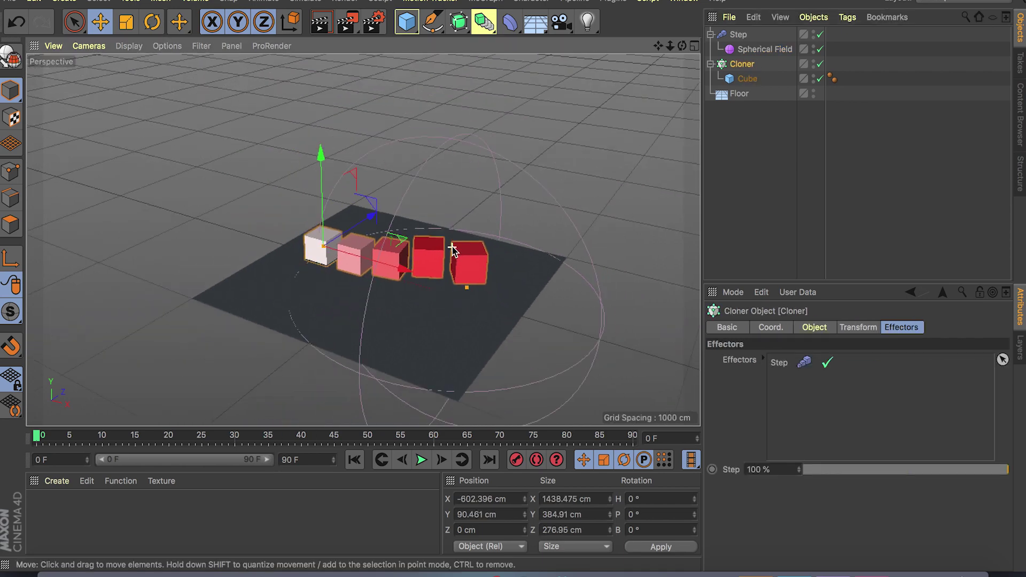
{"action": "left_click_drag", "start_coordinate": [450, 283], "coordinate": [376, 281], "text": "alt"}
{"action": "scroll", "coordinate": [374, 278], "scroll_direction": "up", "scroll_amount": 2}
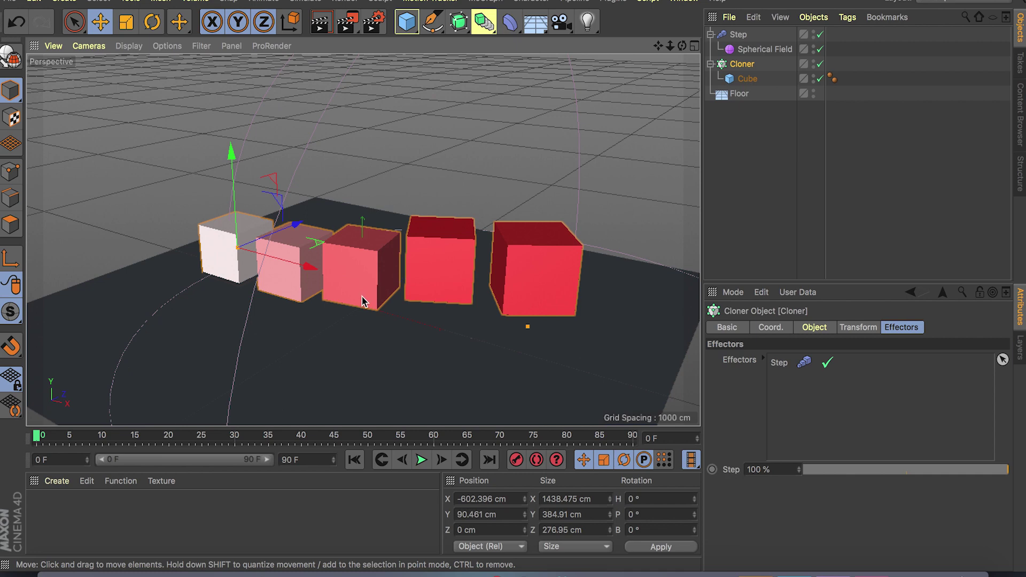
{"action": "left_click_drag", "start_coordinate": [363, 293], "coordinate": [383, 284], "text": "alt"}
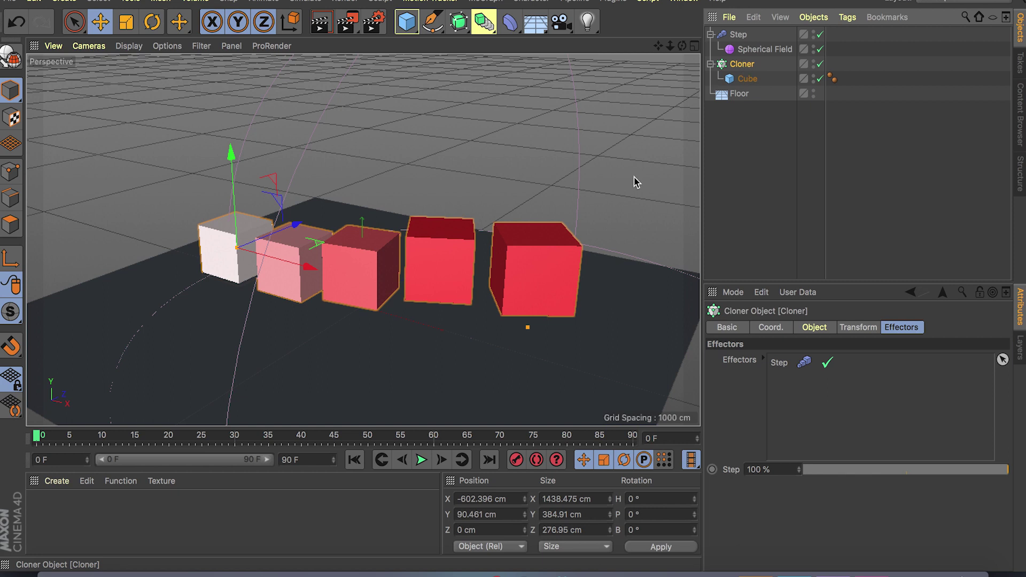
- Inspect the Step effector's 250 cm Y position, 45° heading and Fields Color mode
{"action": "left_click", "coordinate": [739, 36]}
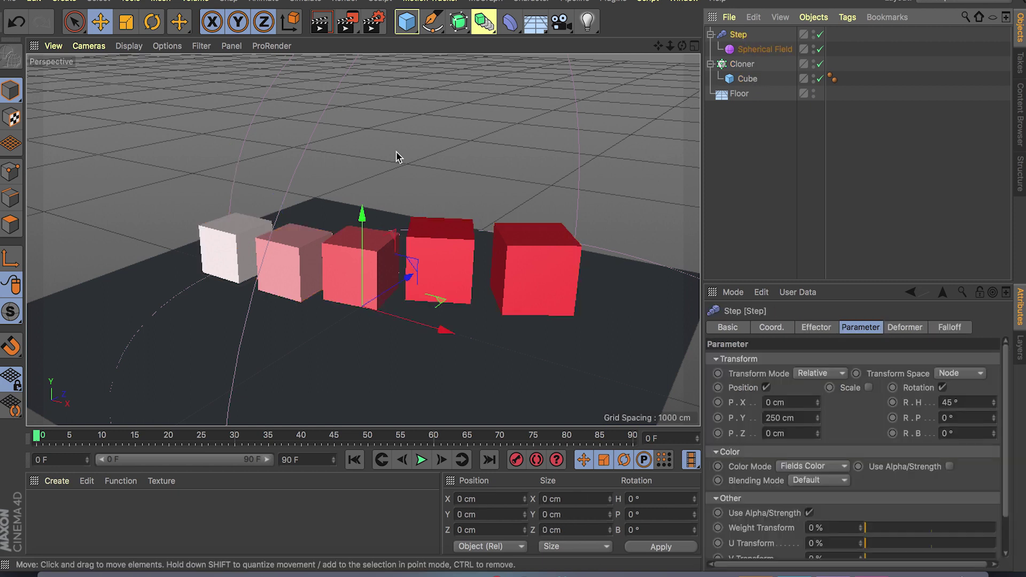
{"action": "scroll", "coordinate": [994, 511], "scroll_direction": "down", "scroll_amount": 3}
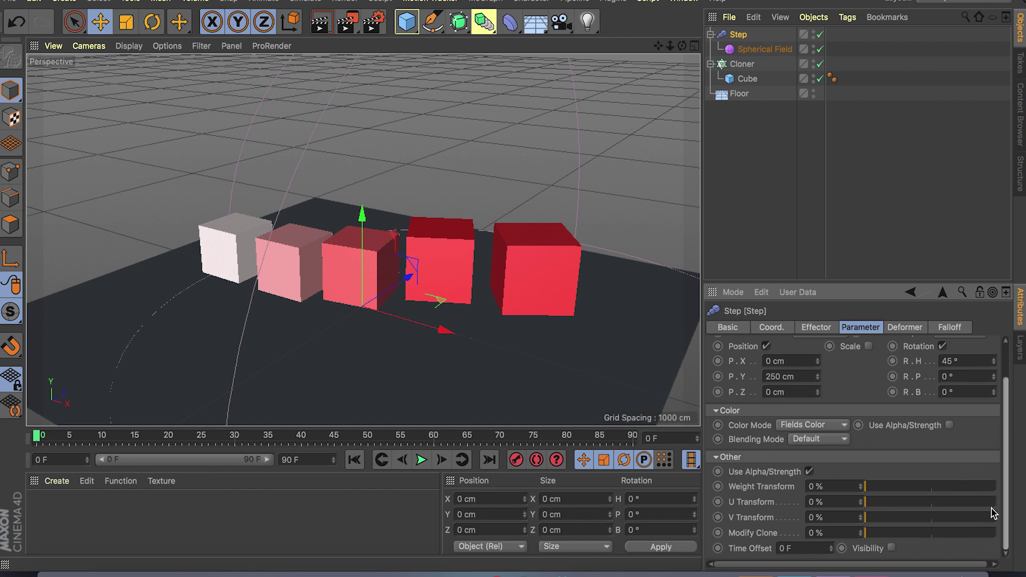
{"action": "scroll", "coordinate": [994, 510], "scroll_direction": "up", "scroll_amount": 3}
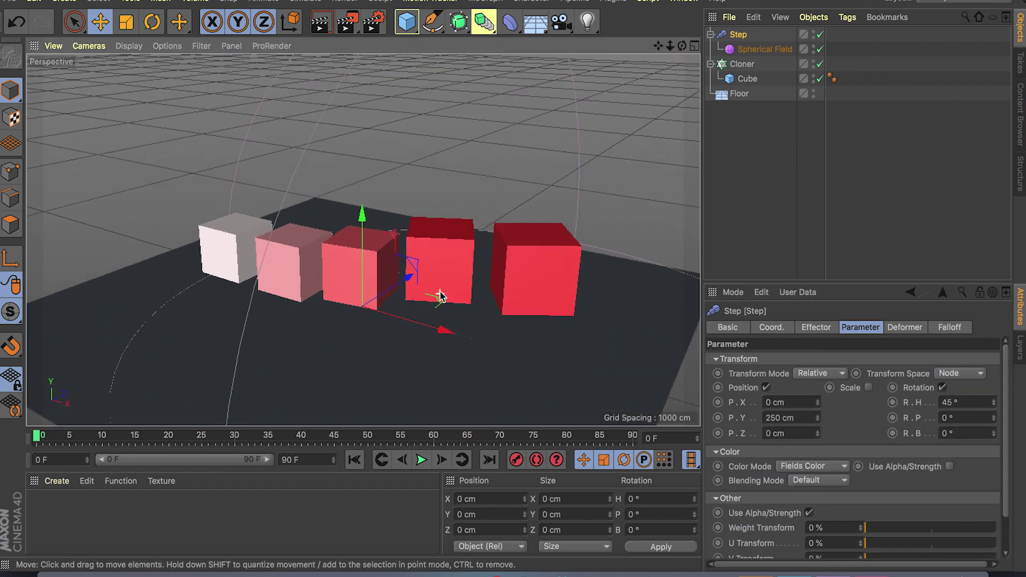
{"action": "left_click", "coordinate": [770, 52]}
- Slide the Spherical Field along X to the centre of the cube row
{"action": "scroll", "coordinate": [433, 266], "scroll_direction": "down", "scroll_amount": 1}
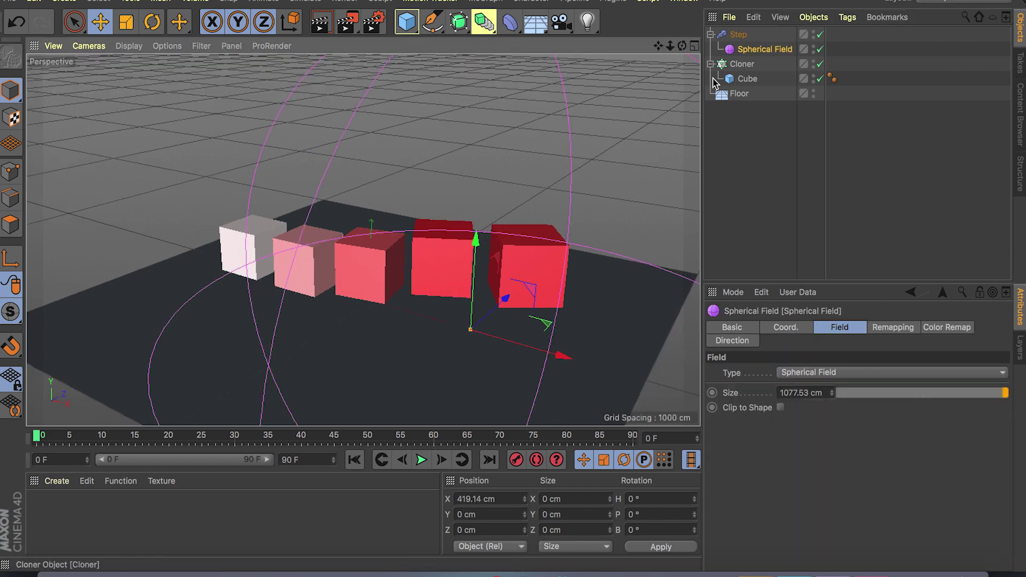
{"action": "scroll", "coordinate": [490, 237], "scroll_direction": "down", "scroll_amount": 2}
{"action": "left_click_drag", "start_coordinate": [566, 319], "coordinate": [481, 286]}
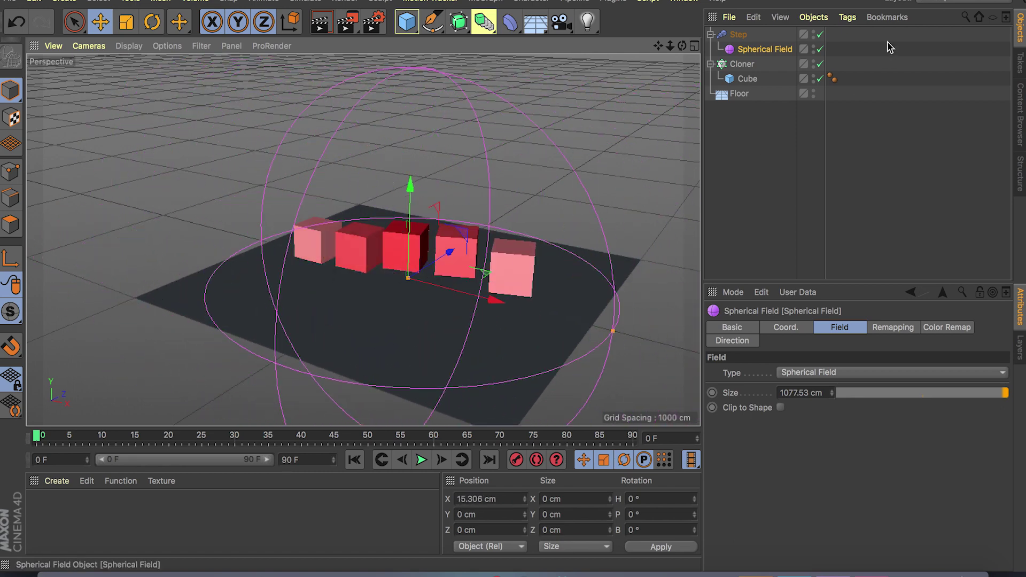
- Select the Step effector and orbit around the cubes to review the red-centred gradient
{"action": "left_click", "coordinate": [738, 34]}
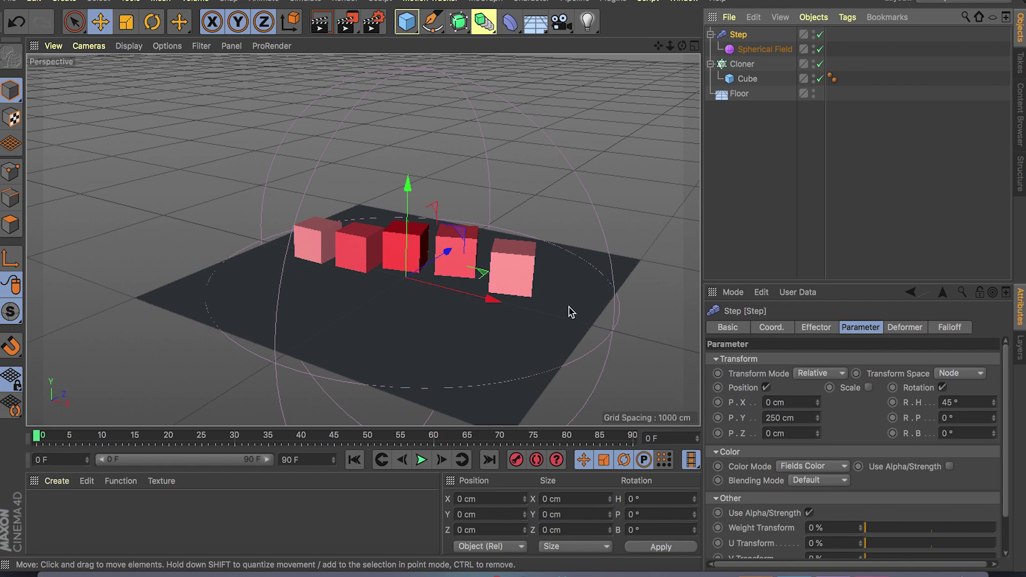
{"action": "left_click_drag", "start_coordinate": [571, 311], "coordinate": [422, 308], "text": "alt"}
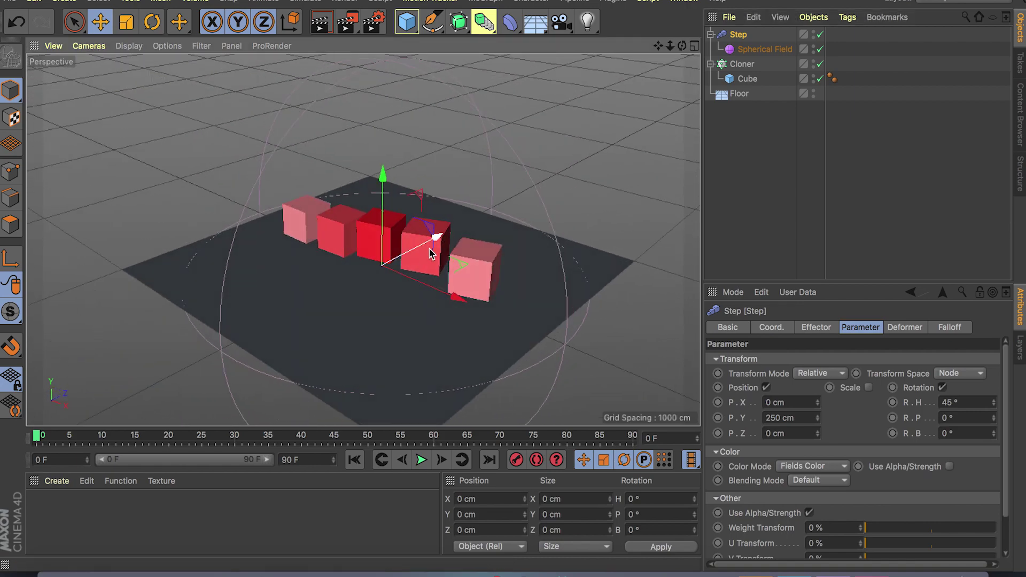
{"action": "mouse_move", "coordinate": [430, 253]}
{"action": "left_mouse_down", "text": "alt"}
{"action": "mouse_move", "coordinate": [426, 215]}
{"action": "mouse_move", "coordinate": [426, 239]}
{"action": "mouse_move", "coordinate": [391, 294]}
{"action": "mouse_move", "coordinate": [418, 264]}
{"action": "left_mouse_up", "text": "alt"}
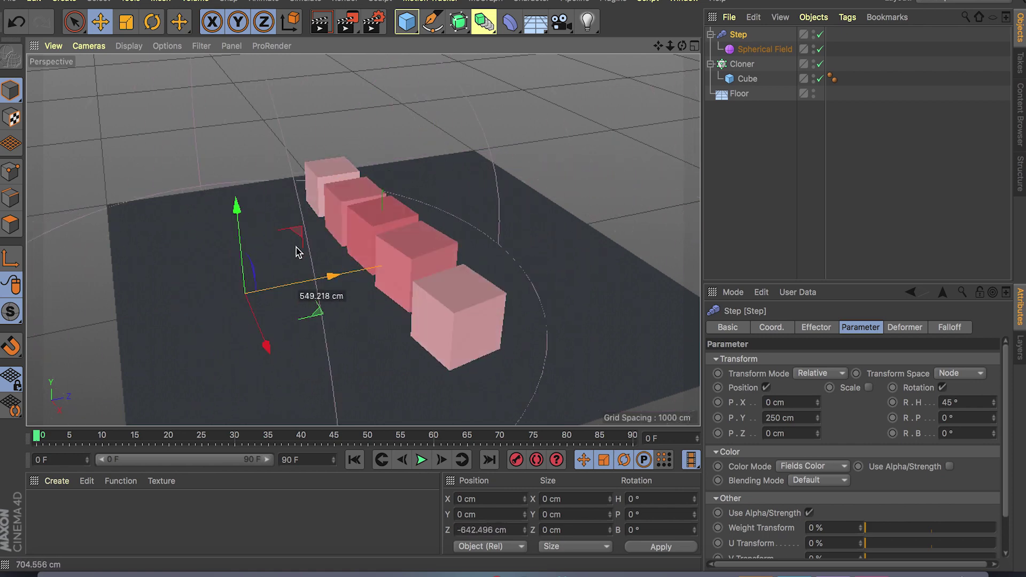
{"action": "mouse_move", "coordinate": [429, 247]}
{"action": "left_mouse_down", "text": "alt"}
{"action": "mouse_move", "coordinate": [412, 286]}
{"action": "mouse_move", "coordinate": [532, 266]}
{"action": "mouse_move", "coordinate": [410, 293]}
{"action": "mouse_move", "coordinate": [396, 263]}
{"action": "left_mouse_up", "text": "alt"}
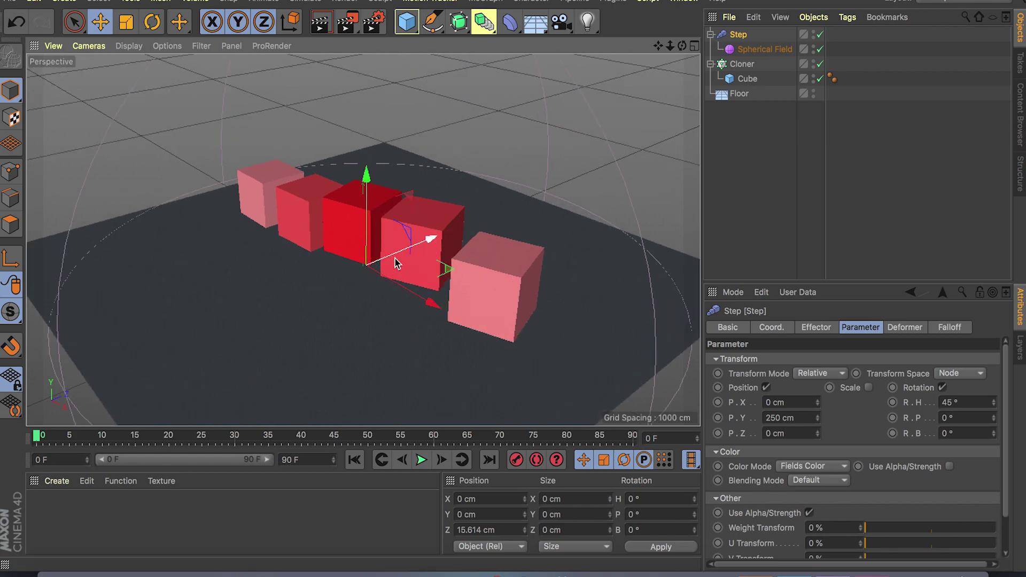
{"action": "left_click_drag", "start_coordinate": [394, 263], "coordinate": [402, 239], "text": "alt"}
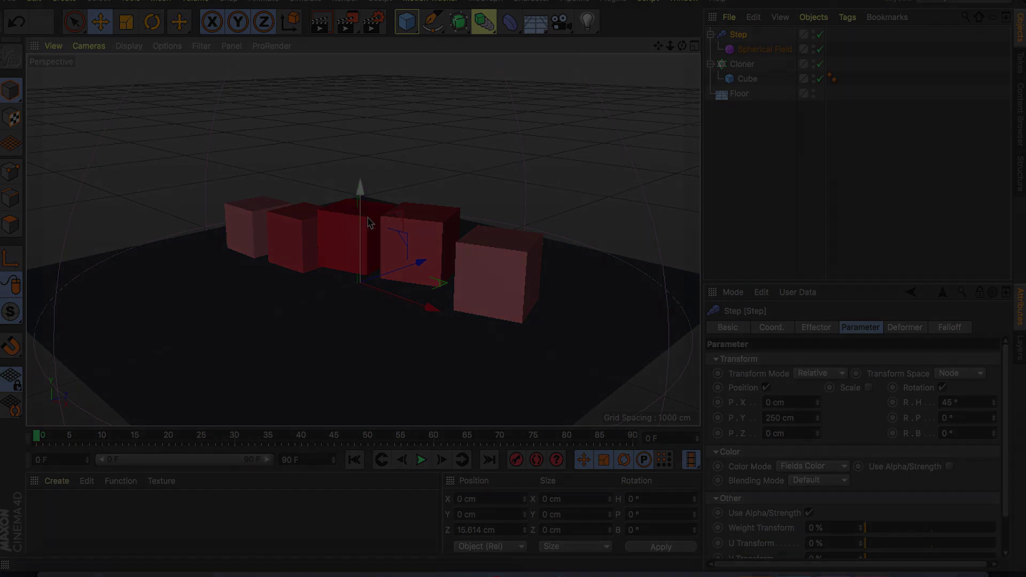